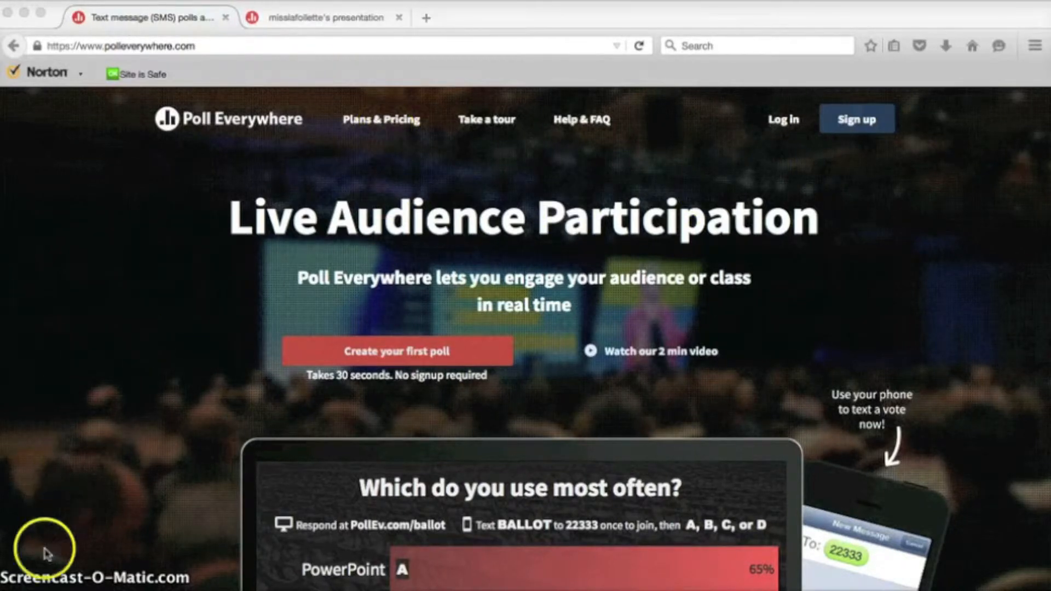
Step: In the Ungrouped list, tick the My heart stops and You make me feel polls
left_click(278, 411)
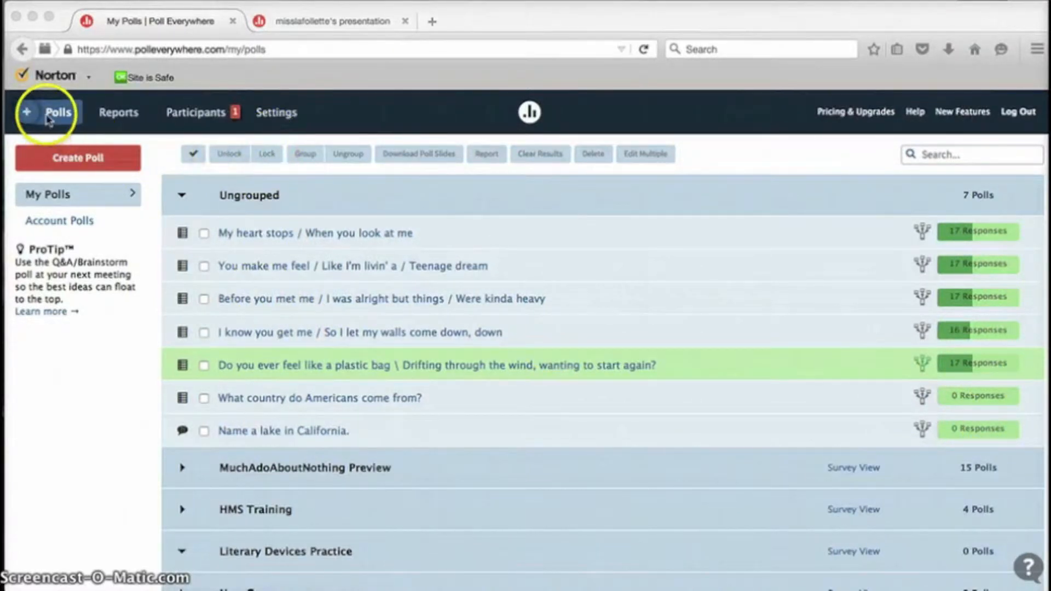
left_click(205, 235)
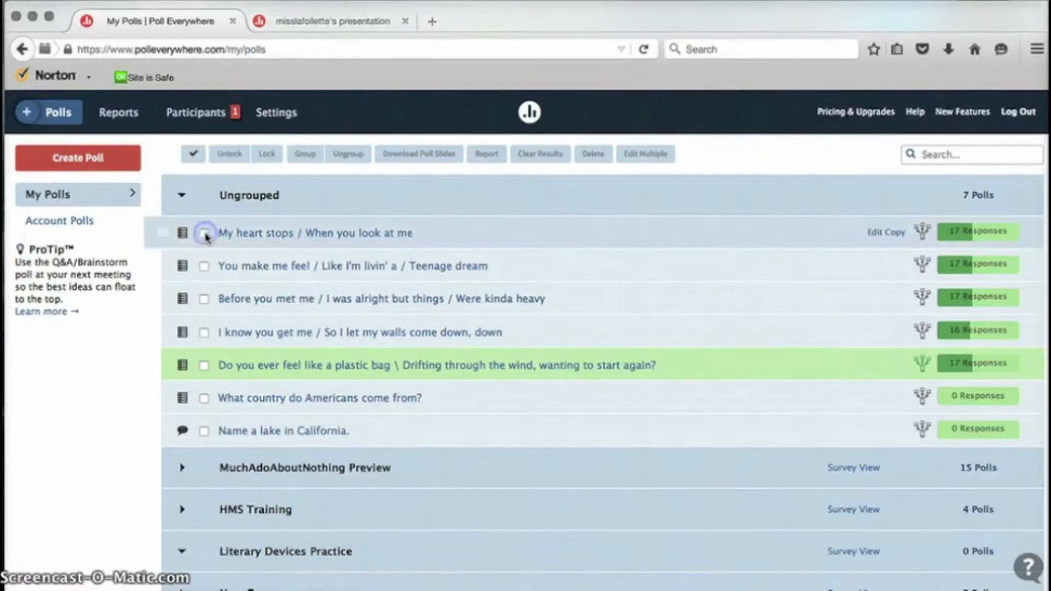
left_click(204, 234)
left_click(205, 267)
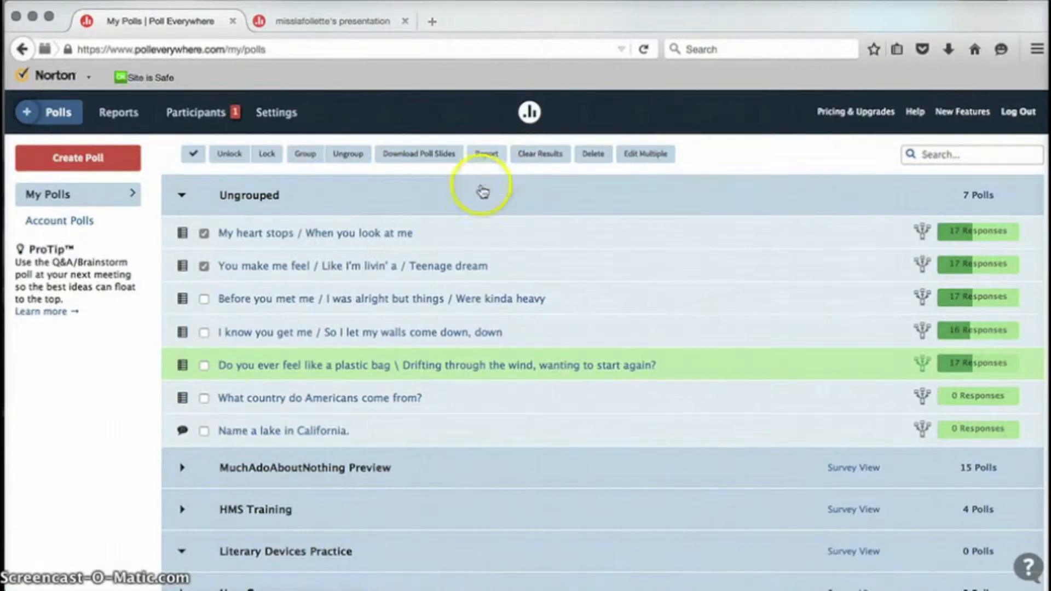
left_click(275, 115)
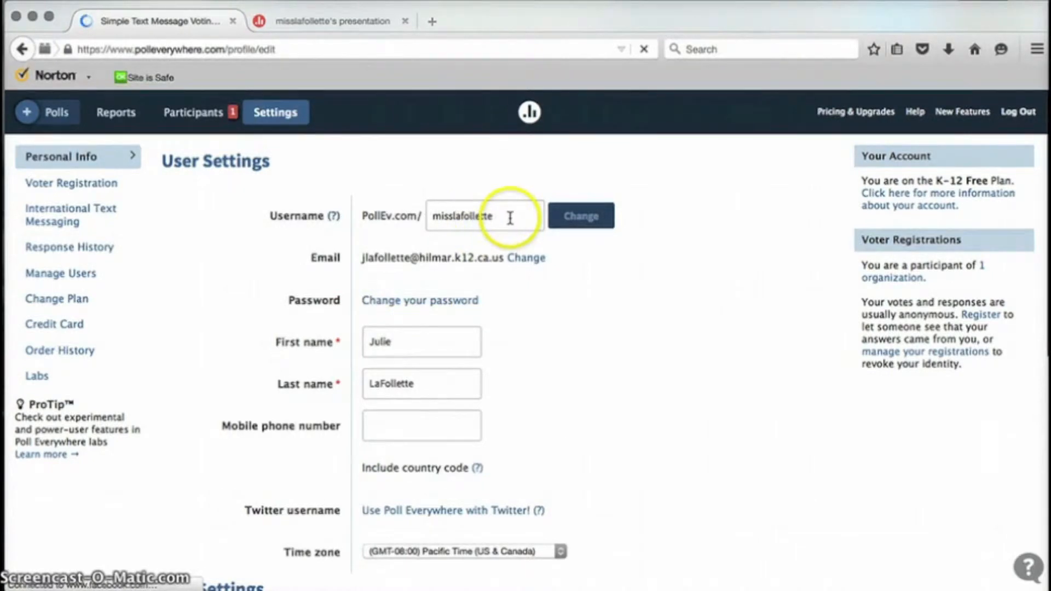
left_click(510, 218)
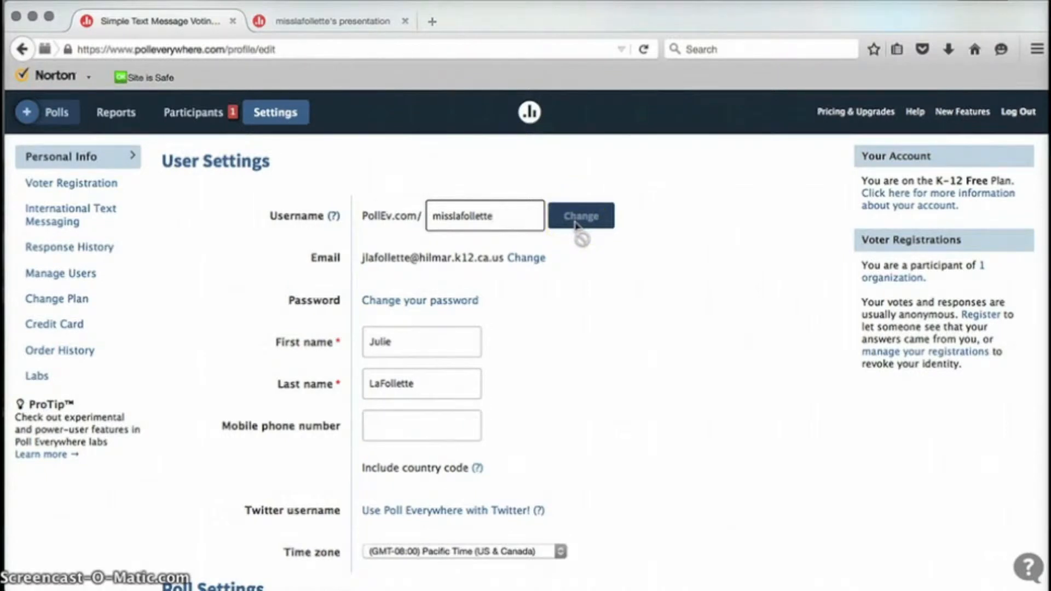
left_click(580, 348)
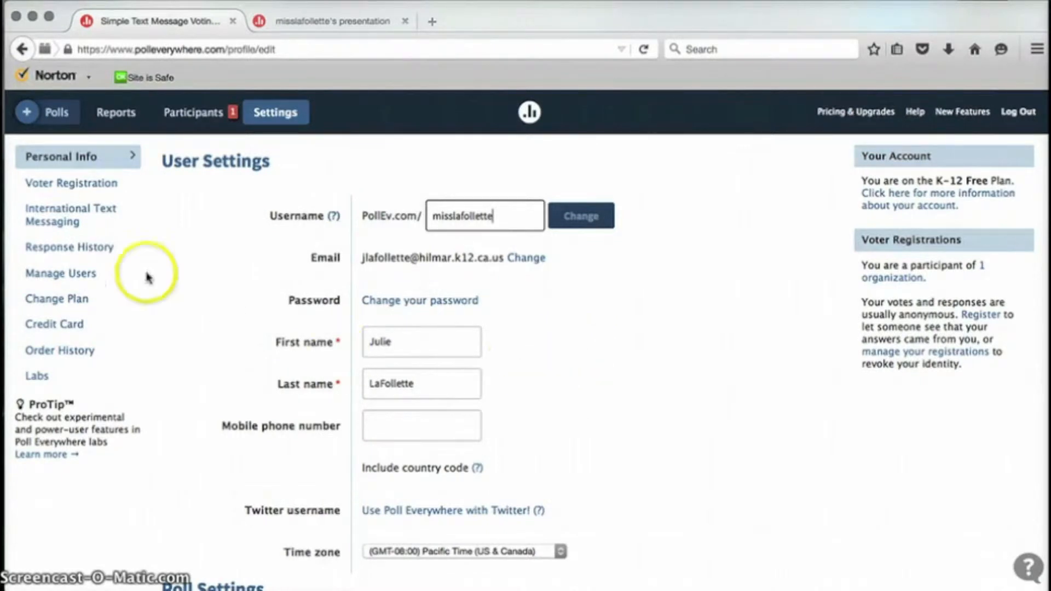
left_click(60, 113)
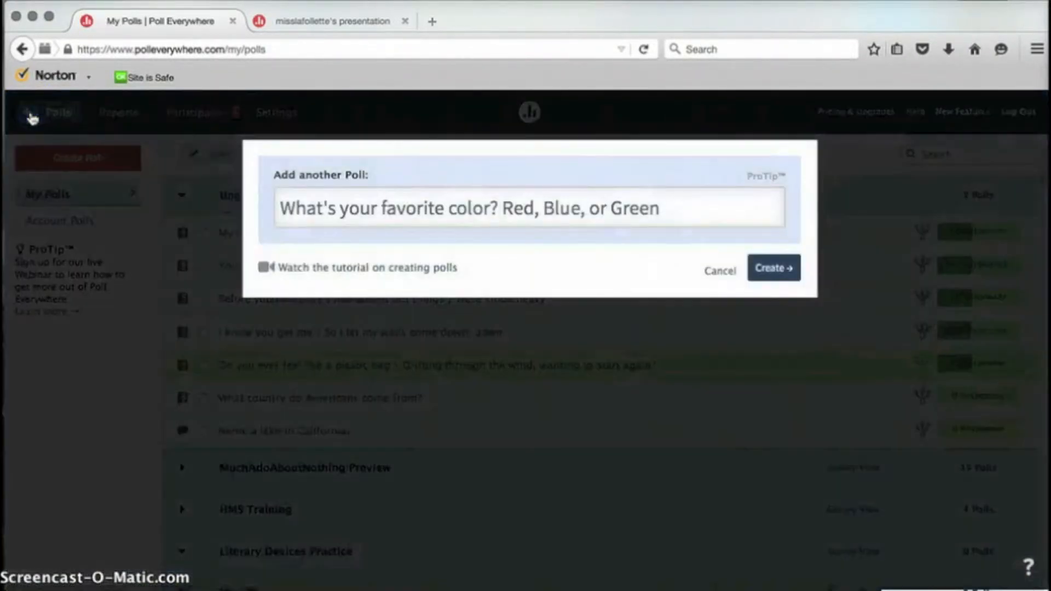
Step: Enter 'Which book is the longest?' with answers Gone With the Wind, The Odyssey and The Bible
left_click(479, 211)
type("Which book is the longest?")
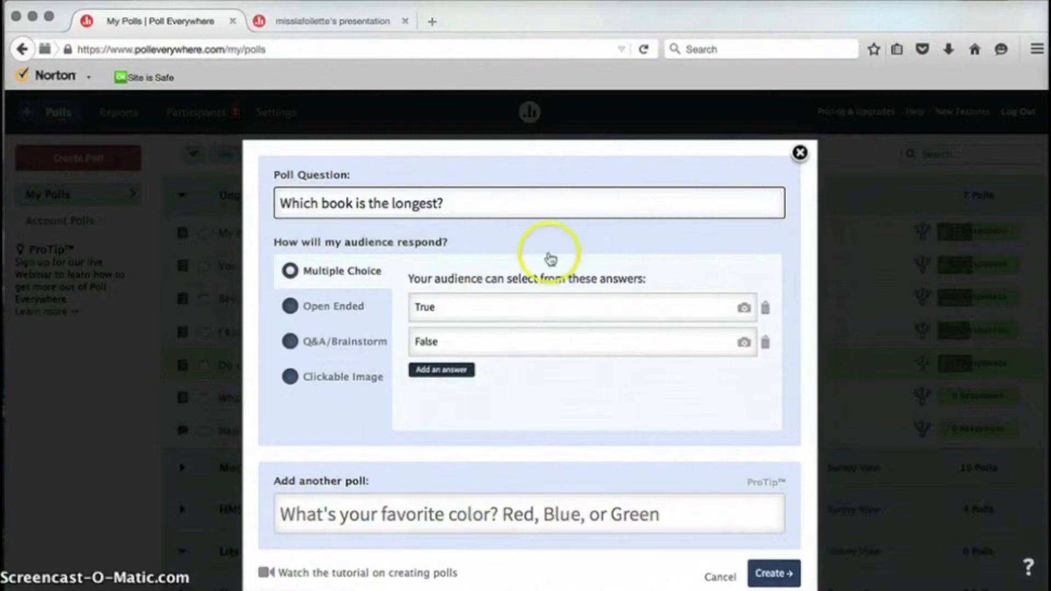
left_click(474, 302)
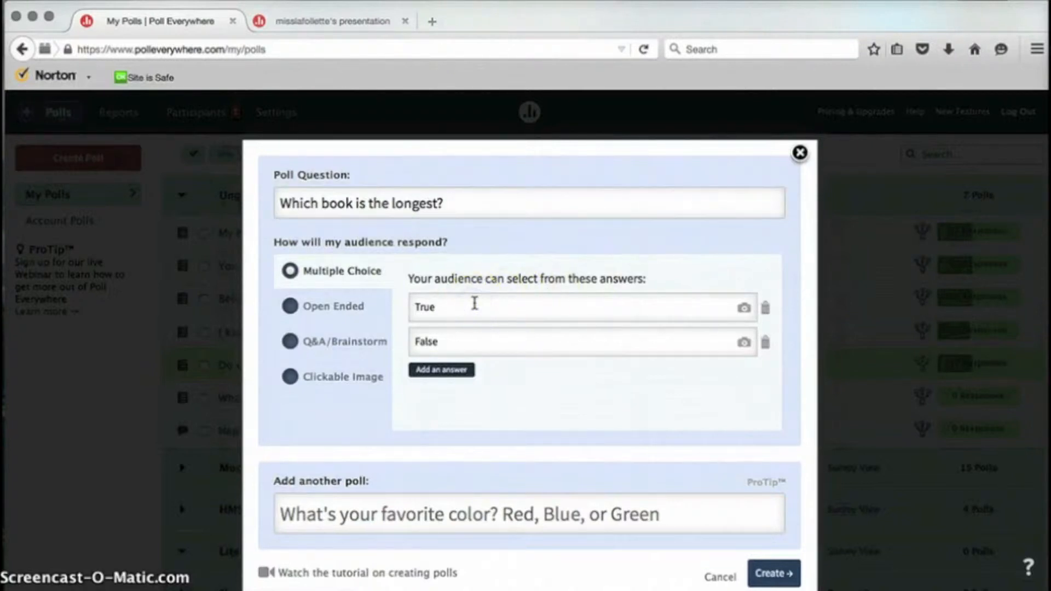
key("BackSpace")
key("BackSpace")
key("BackSpace")
type("Gone With the Wind")
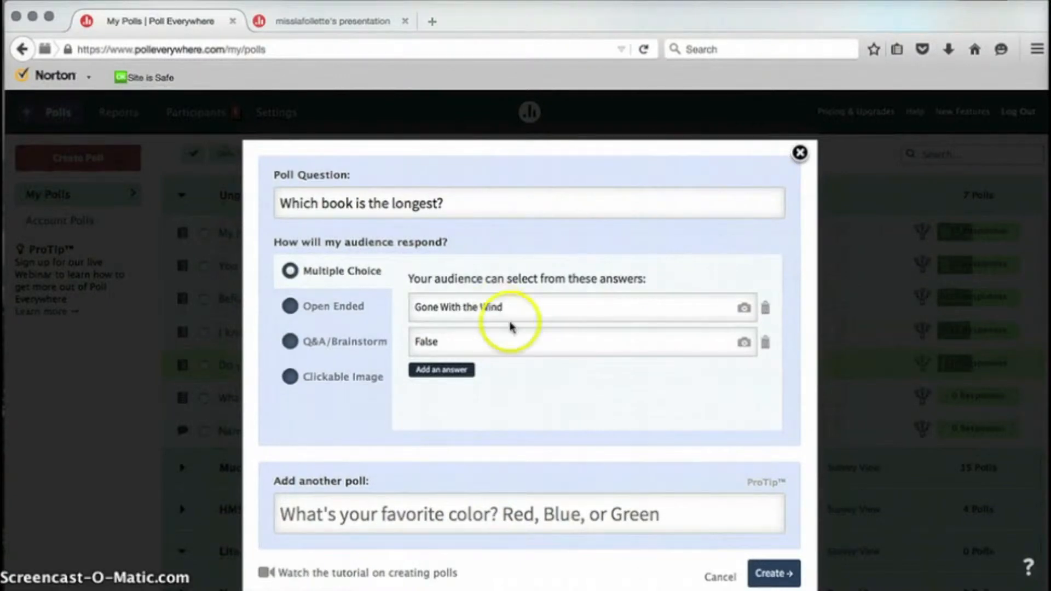
left_click_drag(489, 342, 387, 342)
type("The Odyssey")
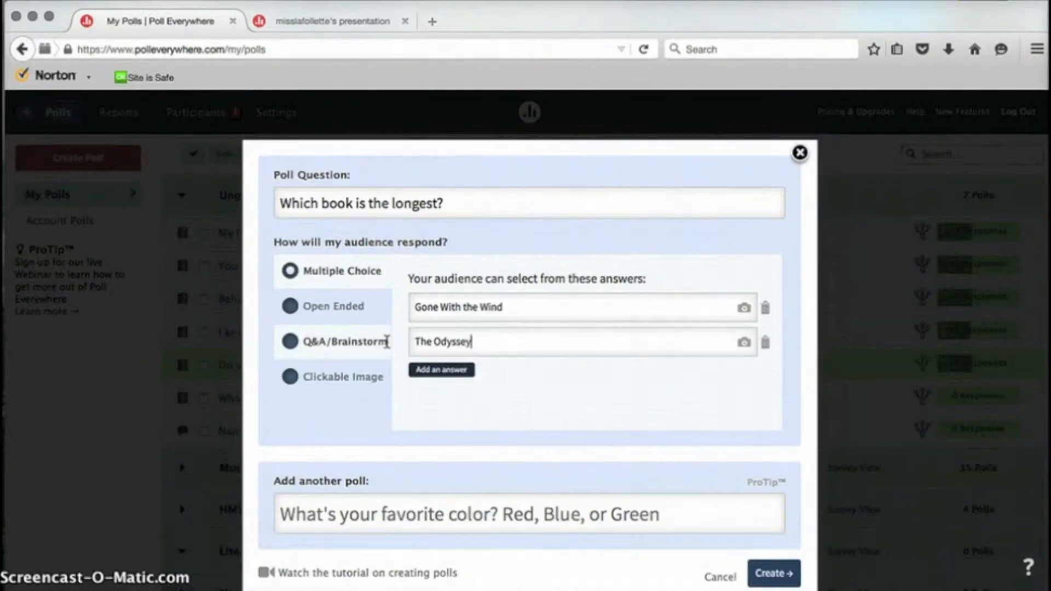
key("Return")
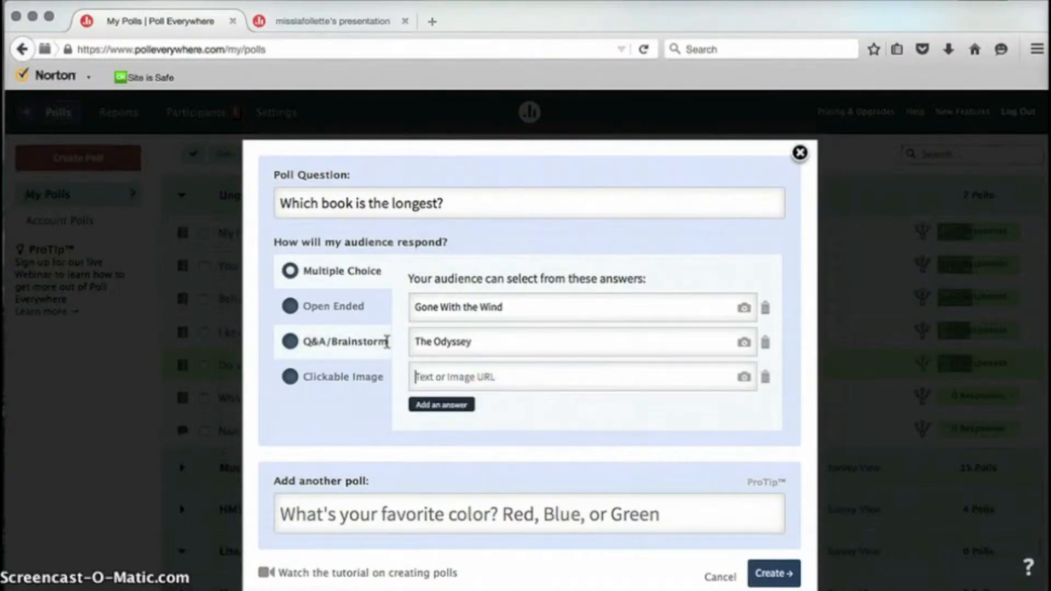
type("THe Bible")
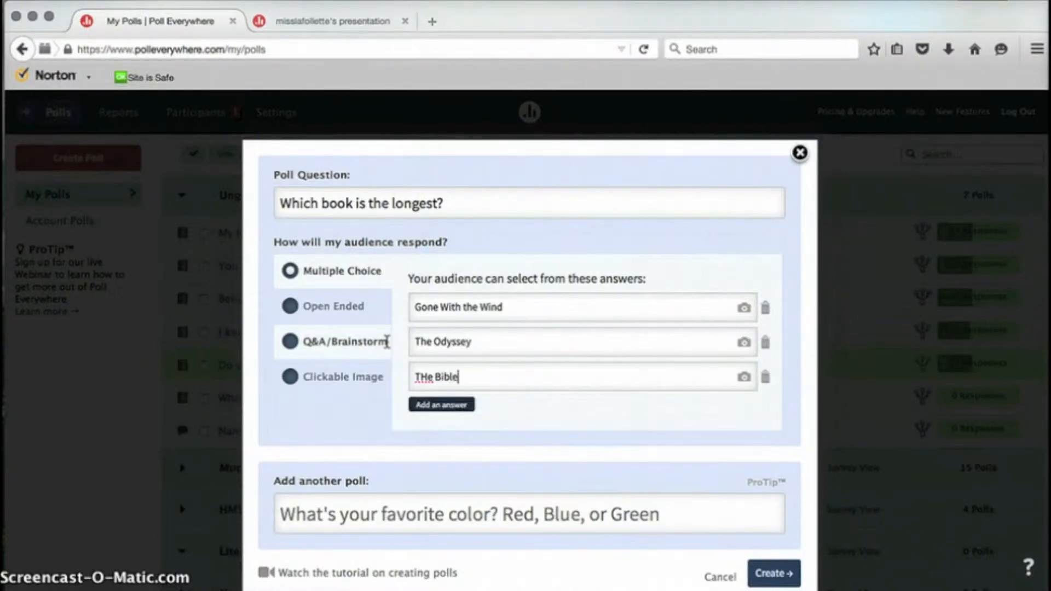
left_click(426, 377)
key("BackSpace")
type("h")
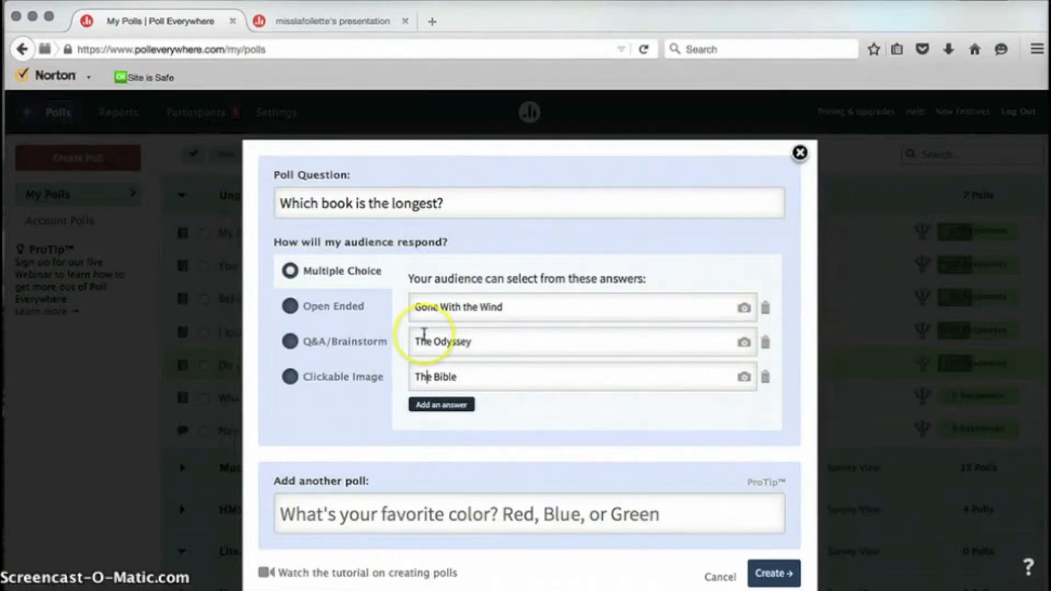
Step: Add another poll asking 'What is your favorite book?'
left_click(382, 512)
type("What is your favorite bo")
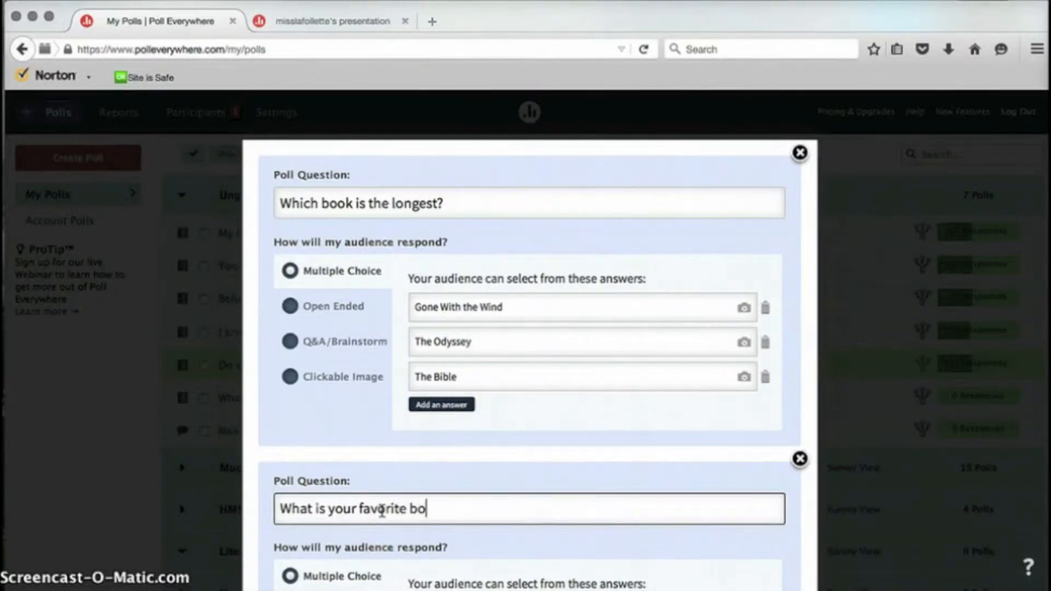
type("ok?")
scroll(382, 510, "down", 5)
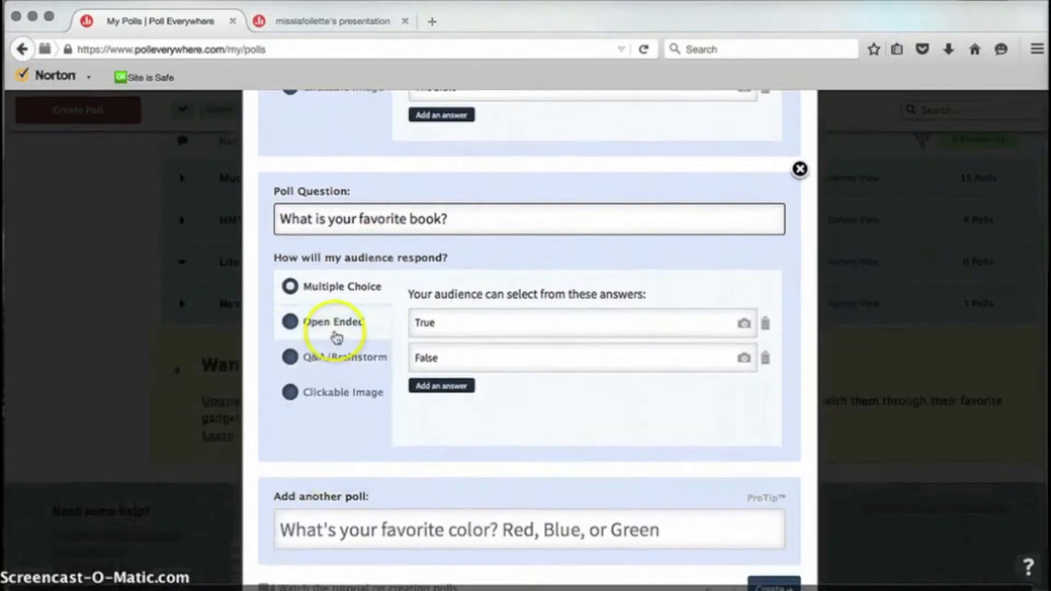
Step: Make it an Open Ended poll shown as Cluster, then create both polls
left_click(336, 332)
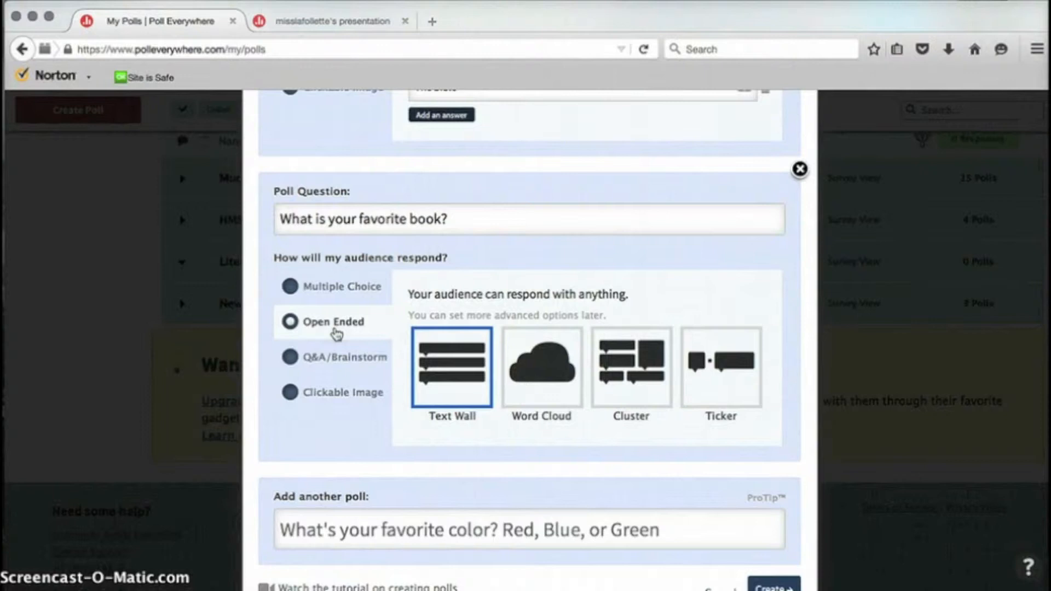
left_click(453, 362)
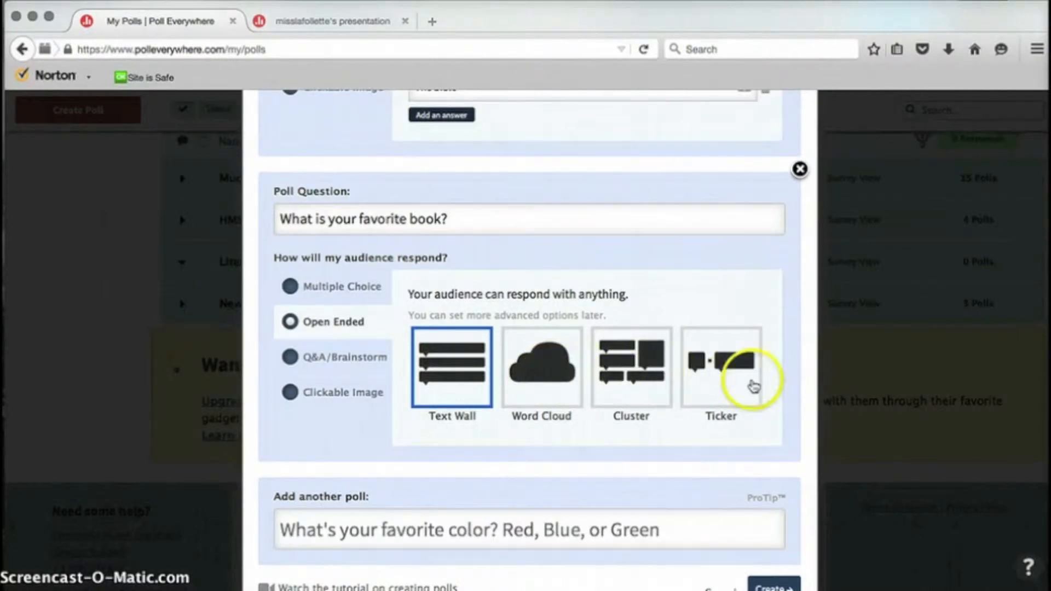
left_click(629, 370)
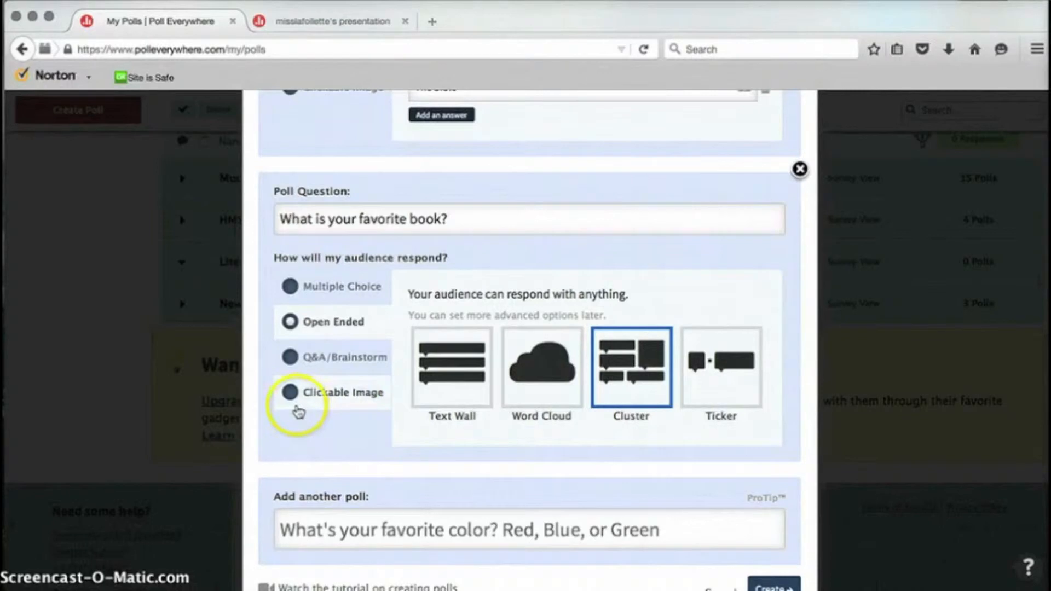
left_click(357, 360)
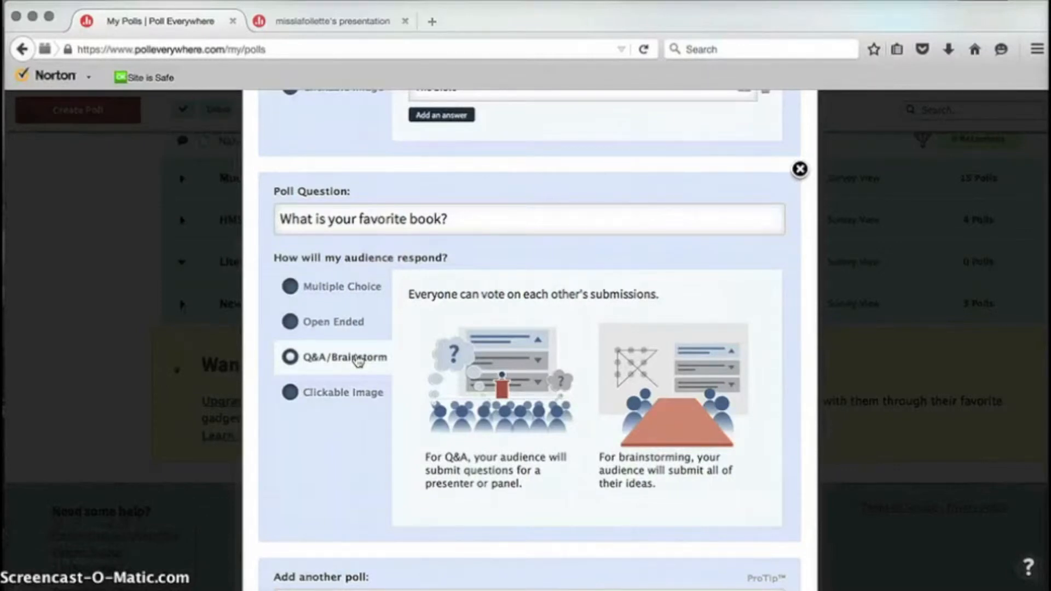
left_click(358, 396)
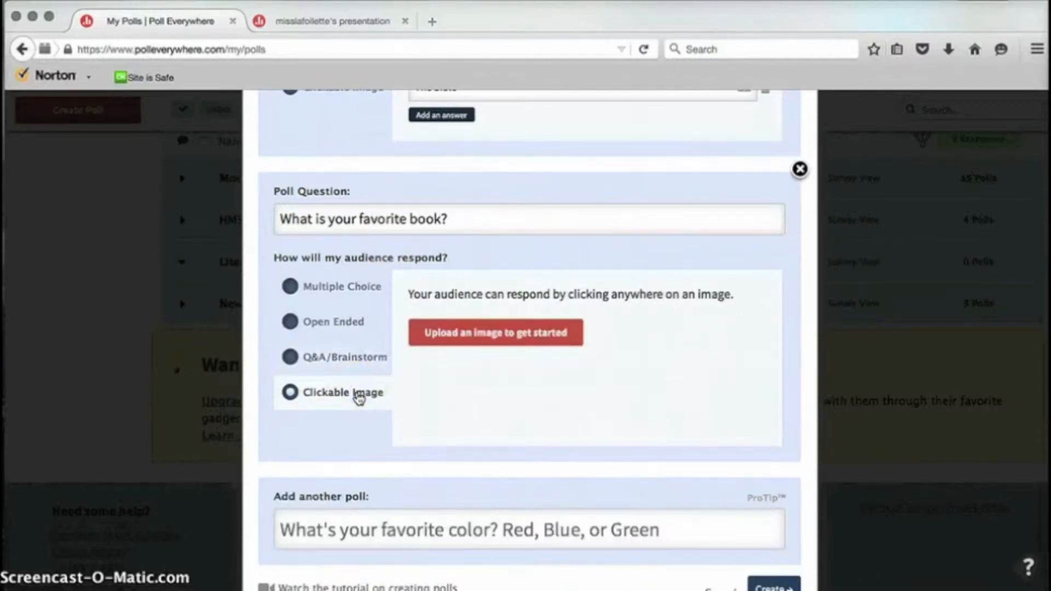
left_click(351, 322)
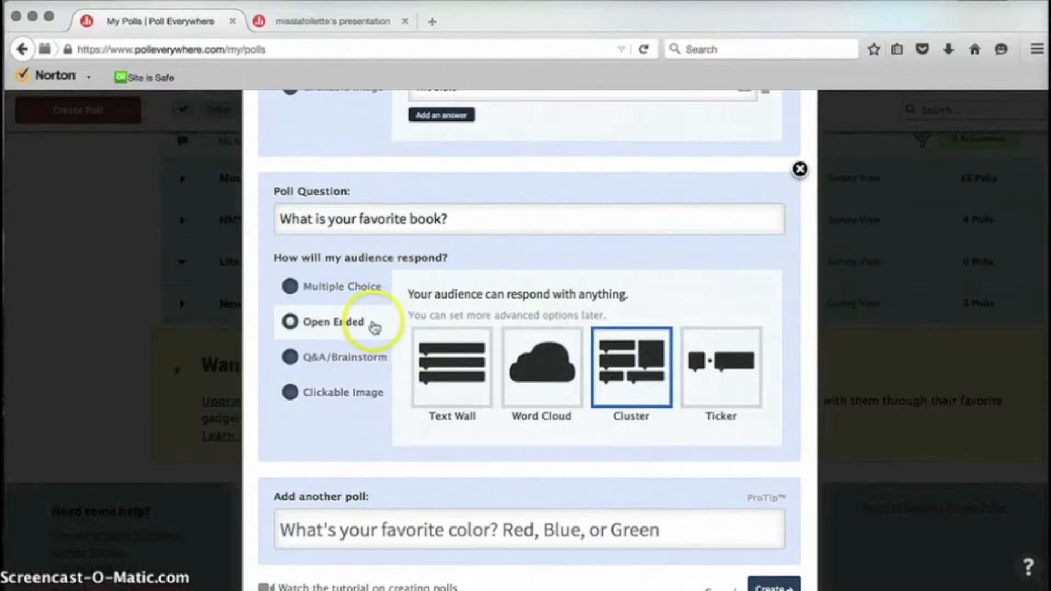
scroll(615, 403, "down", 2)
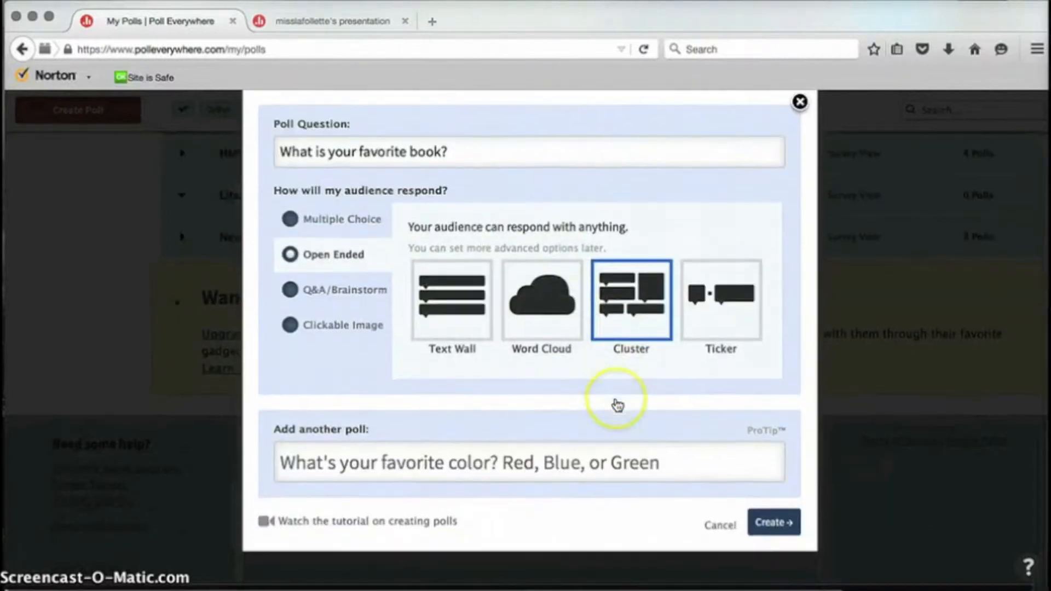
left_click(782, 523)
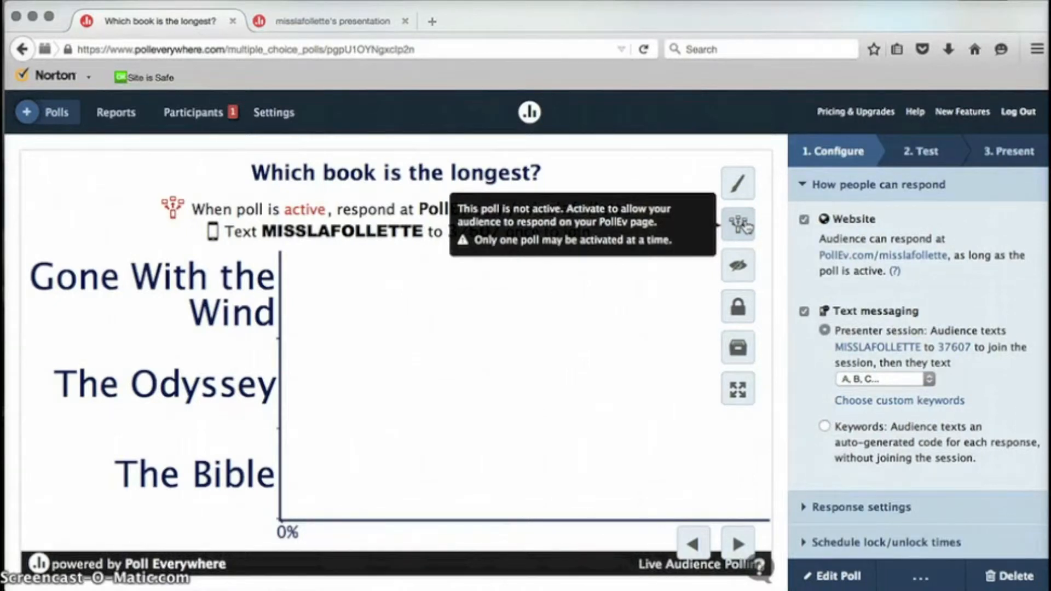
Step: Activate the 'Which book is the longest?' poll and close the second browser tab
left_click(743, 224)
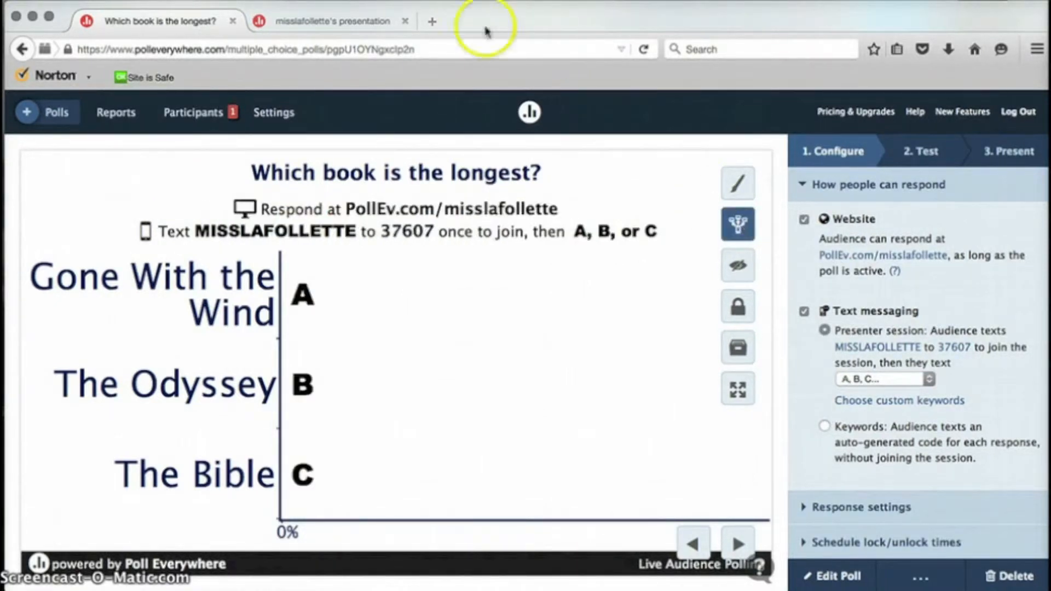
left_click(404, 22)
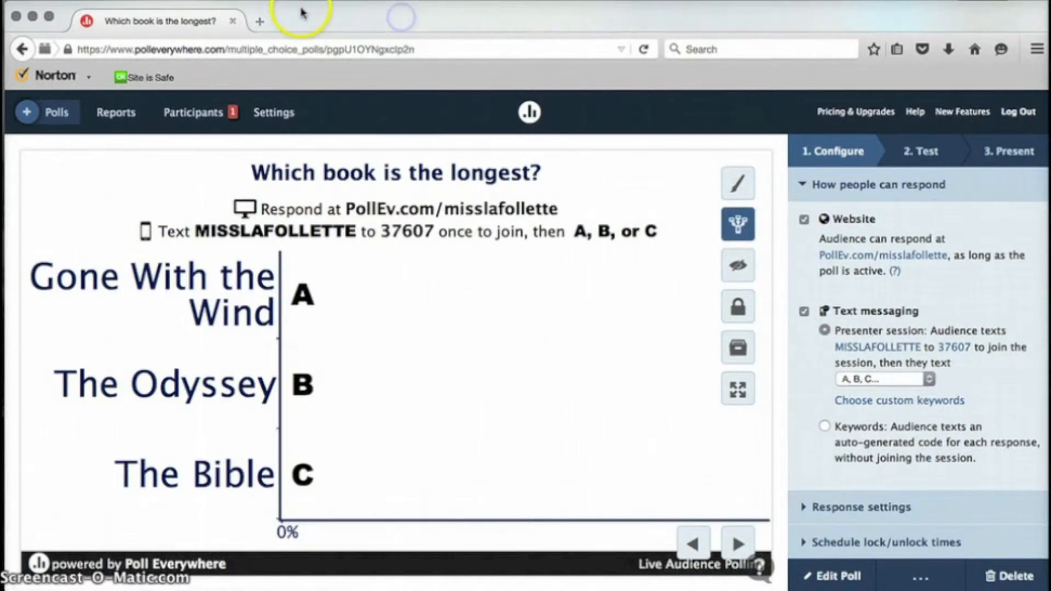
left_click(255, 21)
left_click(258, 52)
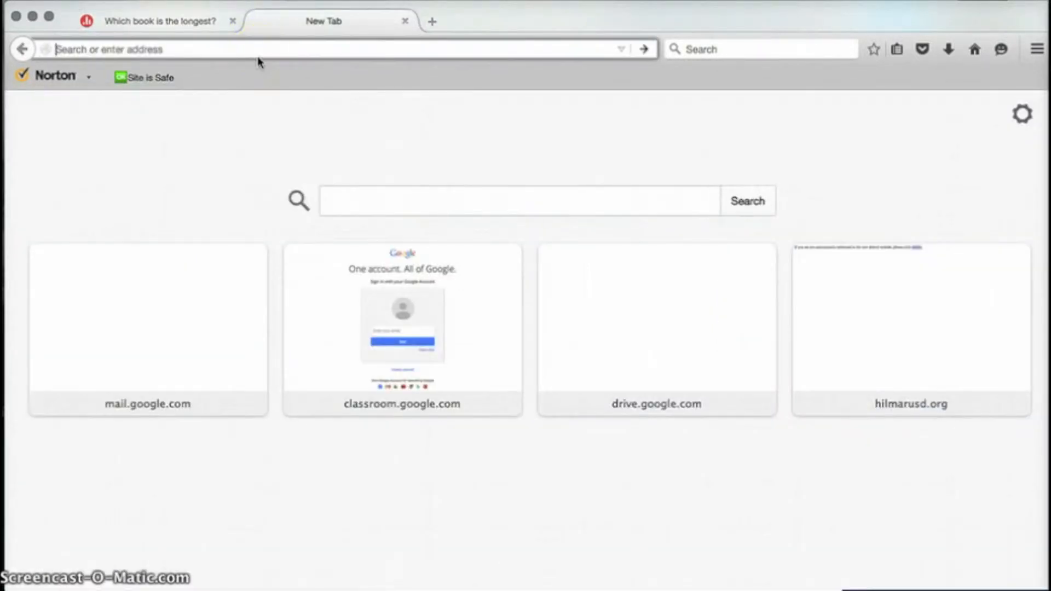
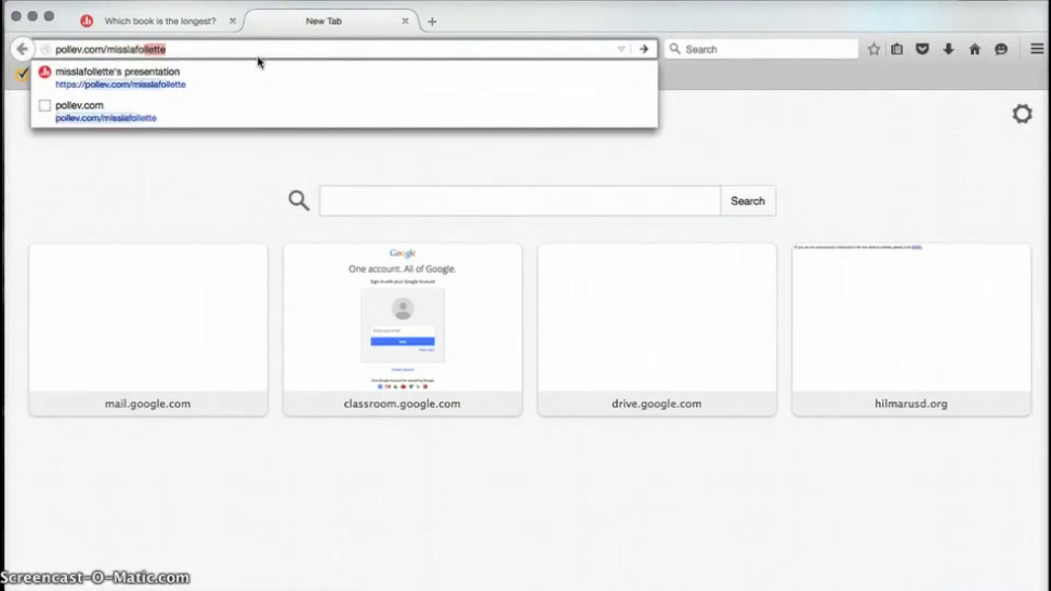
key("Return")
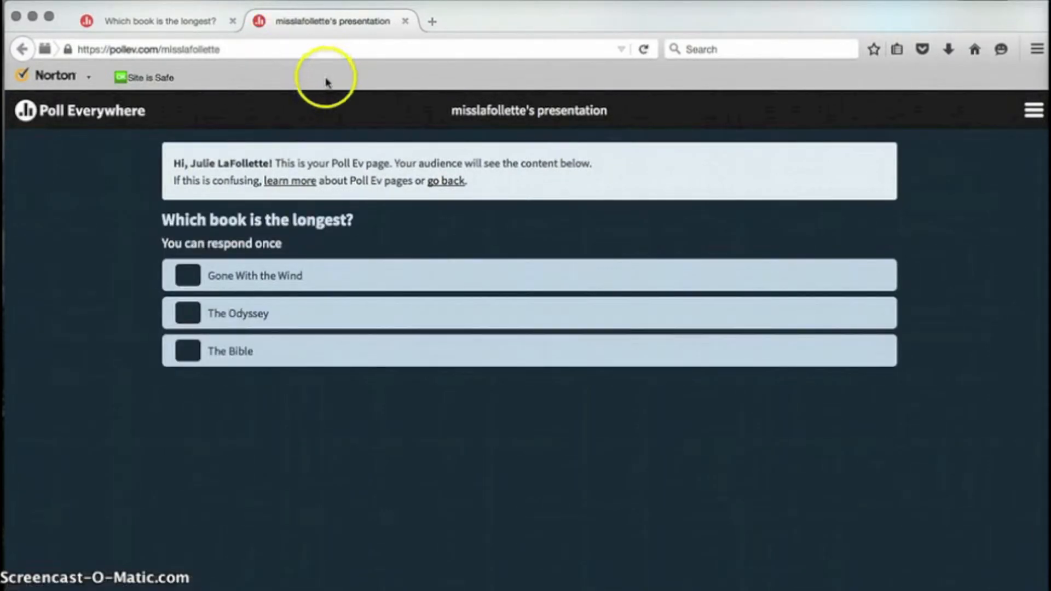
Step: Reactivate the book poll, vote for The Odyssey, and check the 100% result
left_click(159, 21)
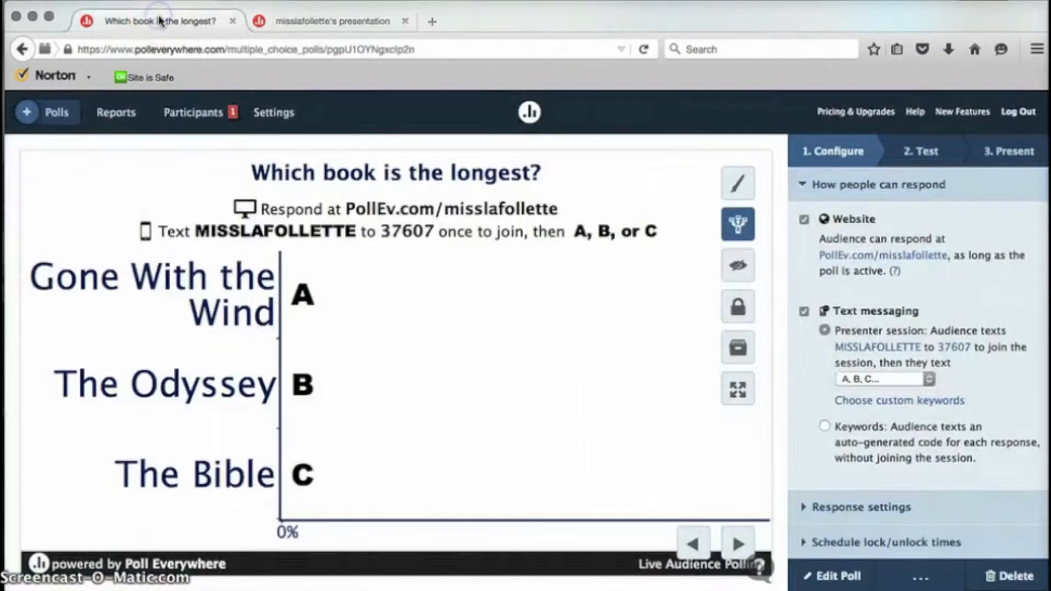
left_click(738, 229)
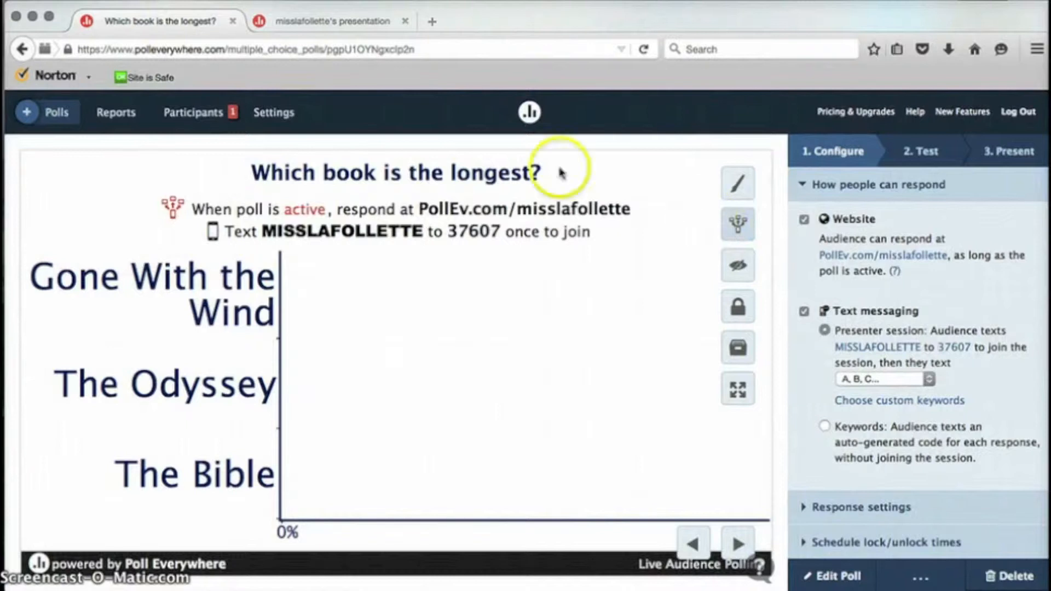
left_click(325, 21)
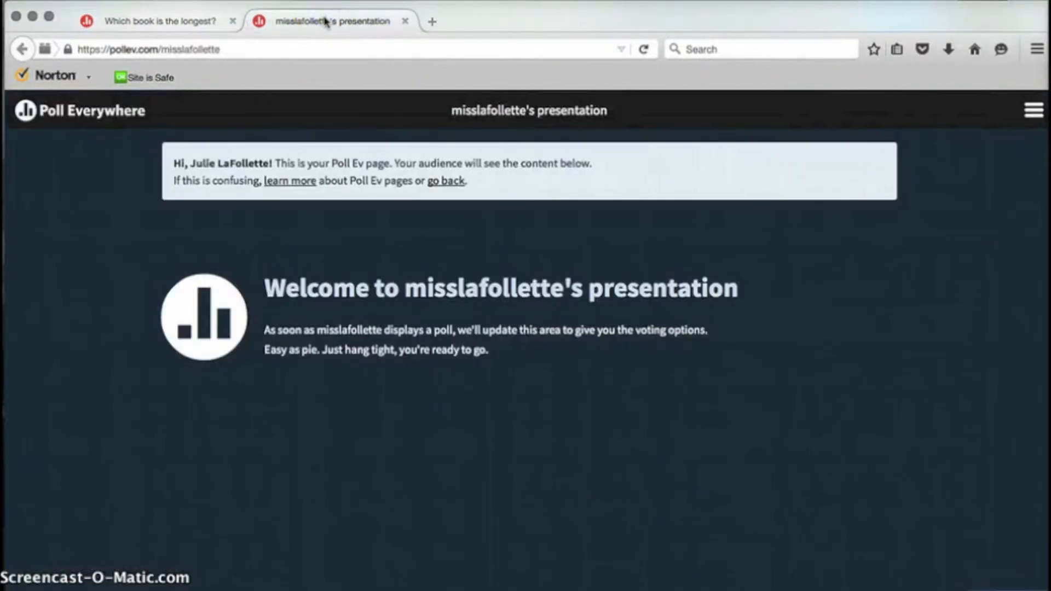
left_click(184, 22)
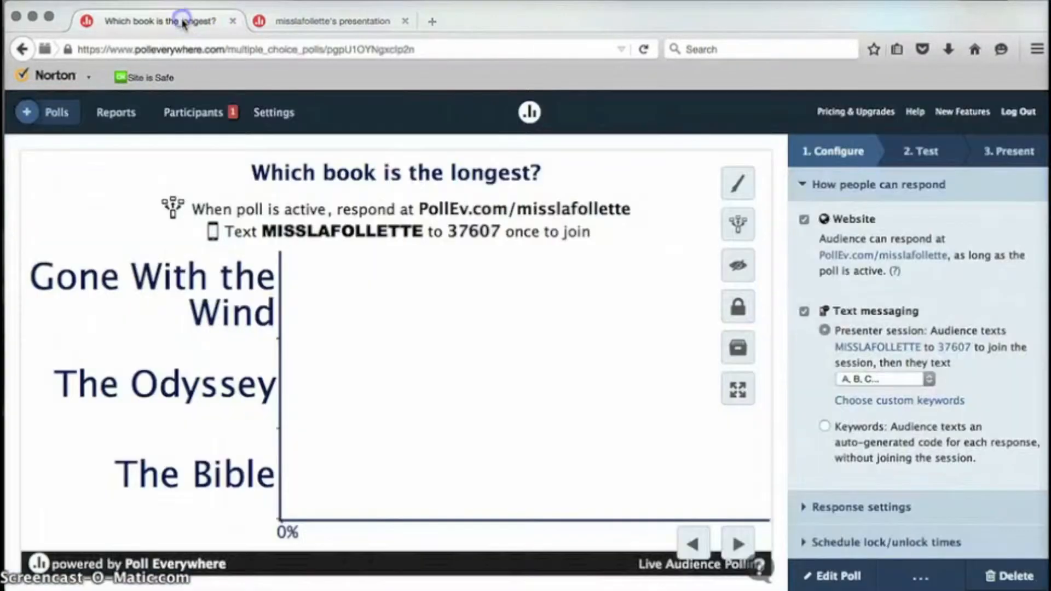
left_click(742, 226)
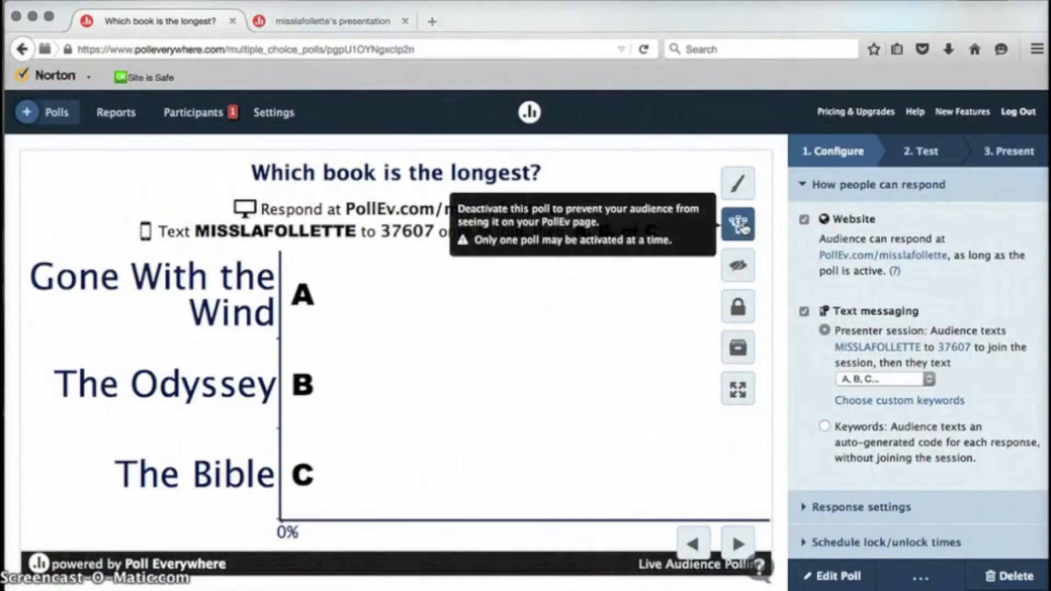
left_click(339, 22)
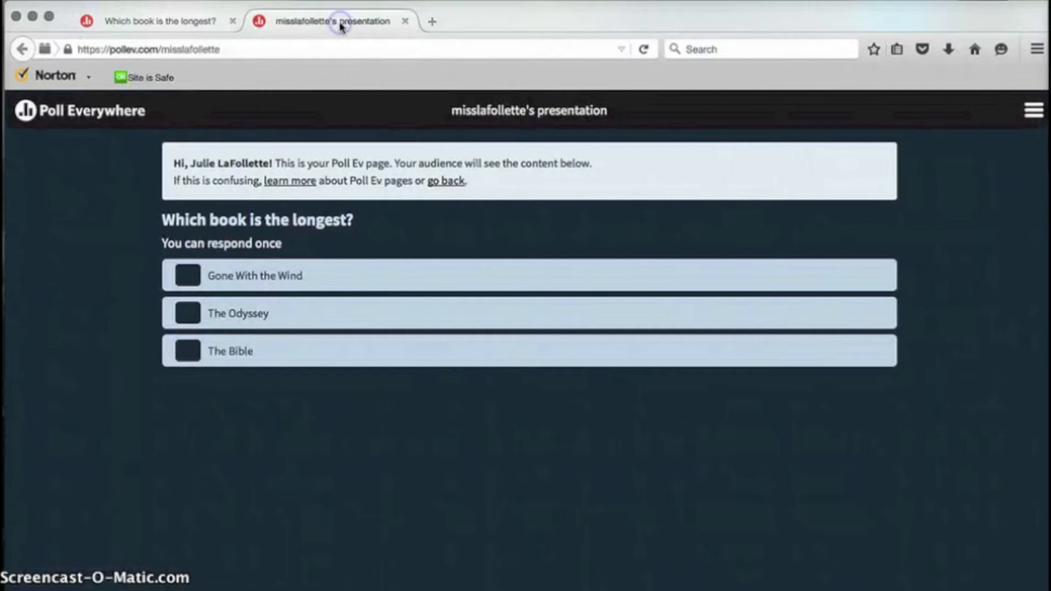
left_click(193, 315)
left_click(194, 27)
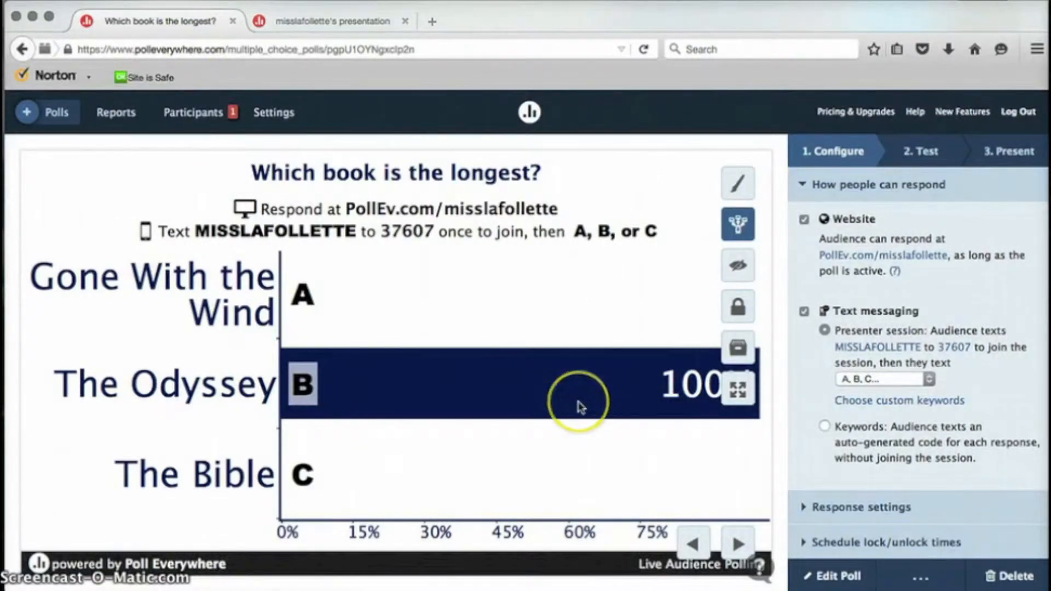
Step: Hide the book poll's chart so only answers A, B and C show
left_click(744, 268)
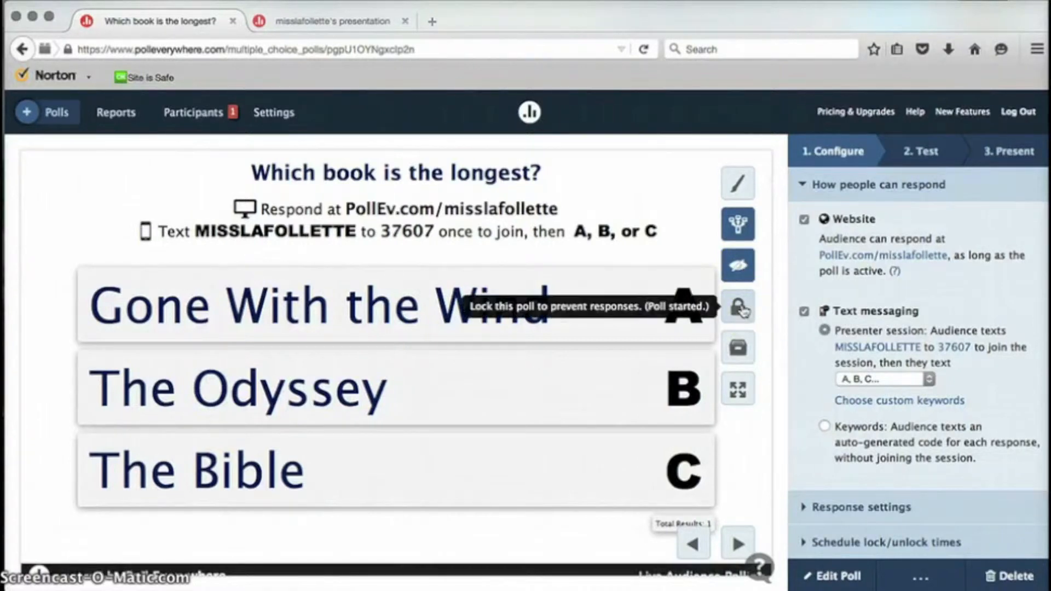
left_click(744, 353)
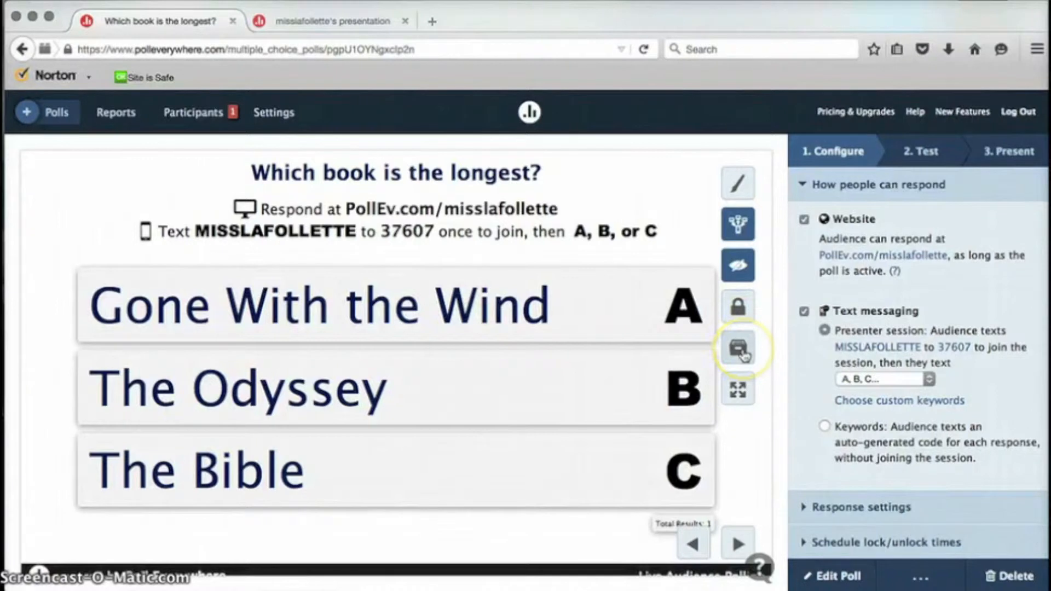
left_click(742, 389)
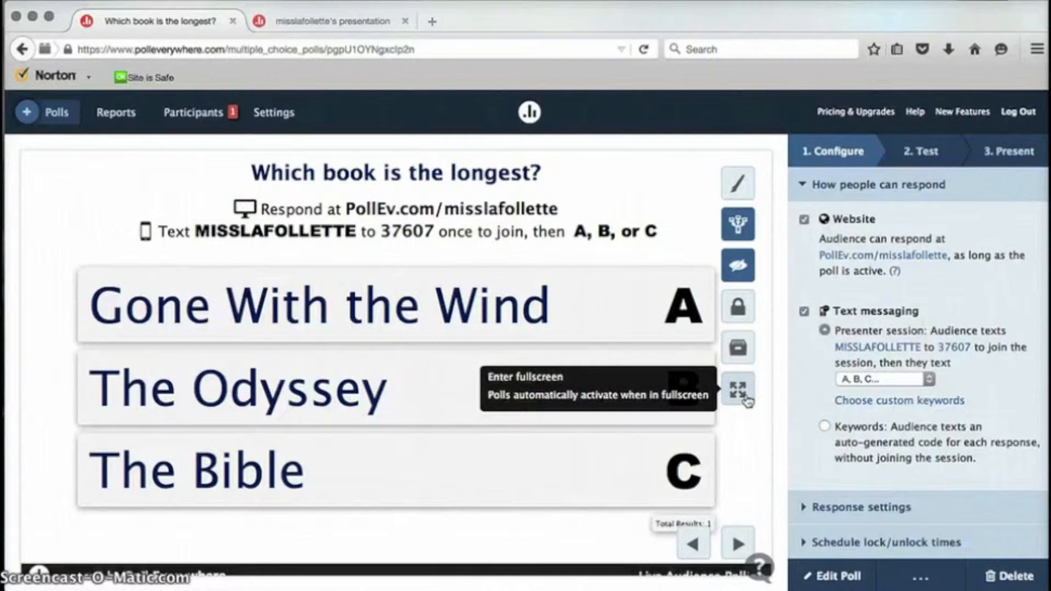
left_click(717, 526)
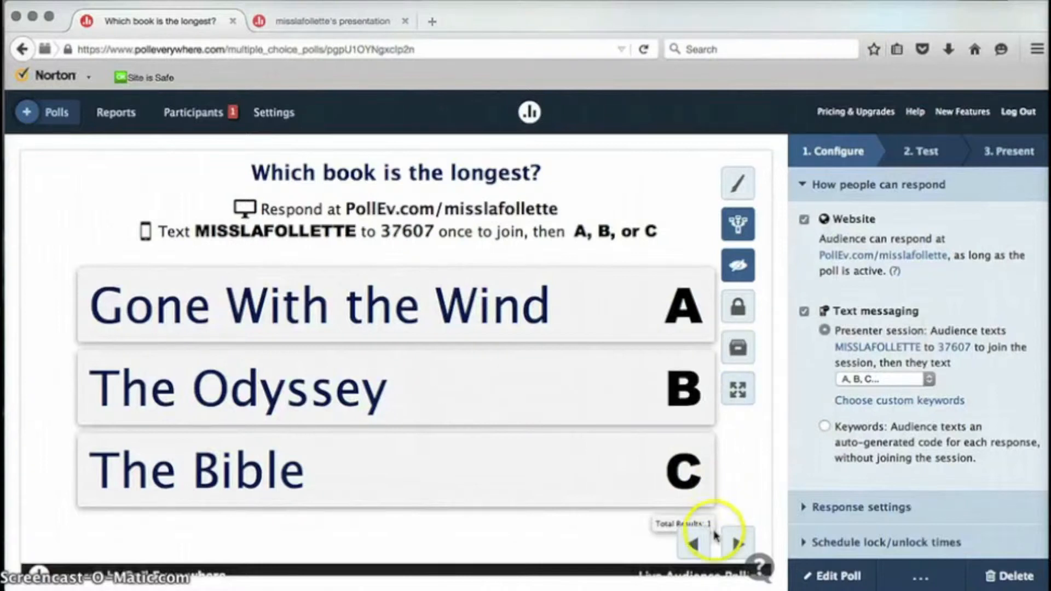
Step: Toggle text-message responses off and on, then expand Response settings and Schedule lock/unlock times
left_click(804, 312)
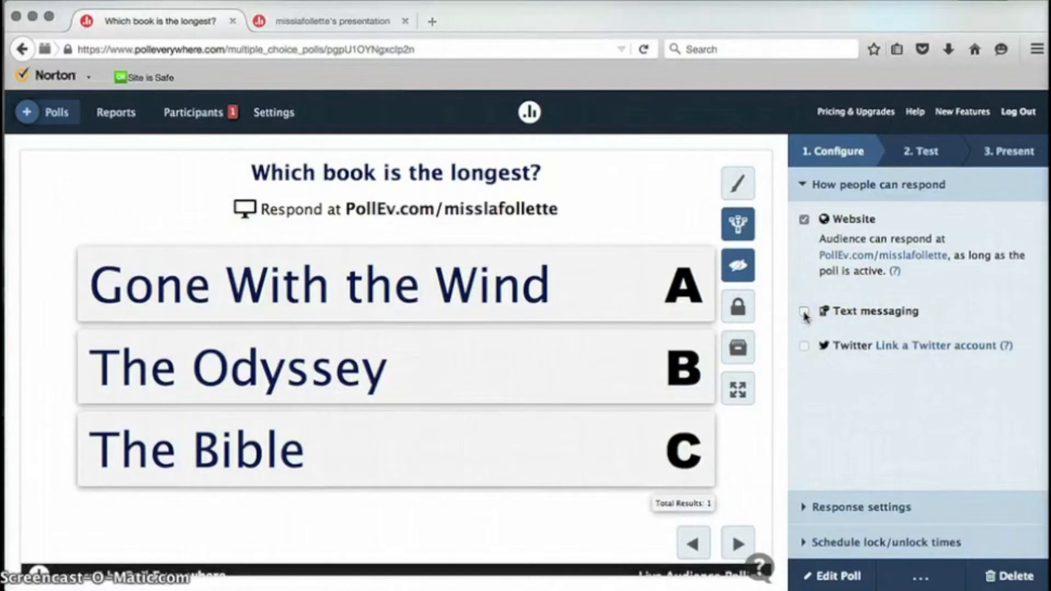
left_click(804, 313)
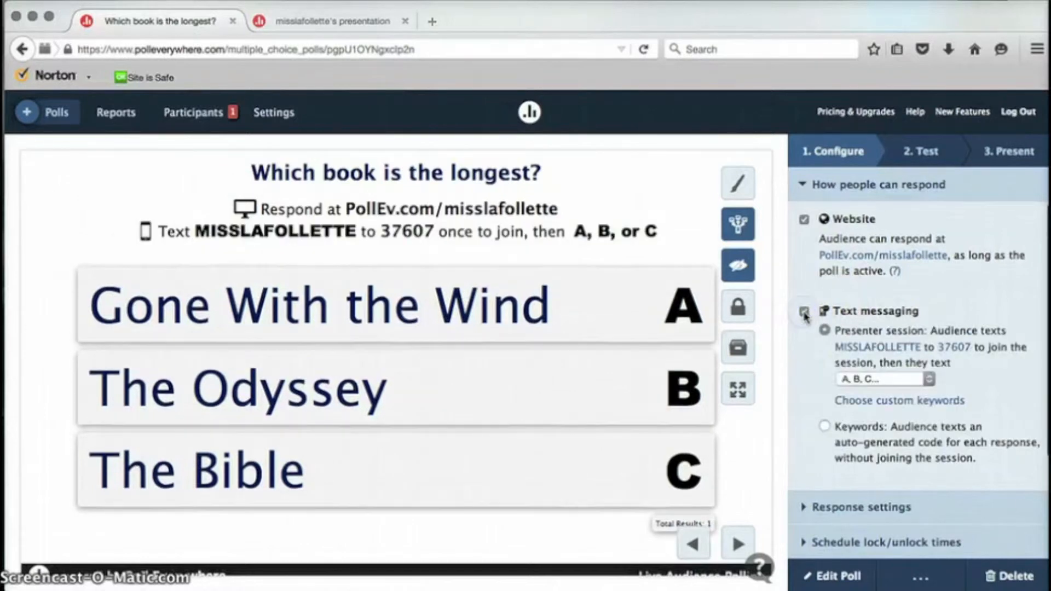
left_click(839, 508)
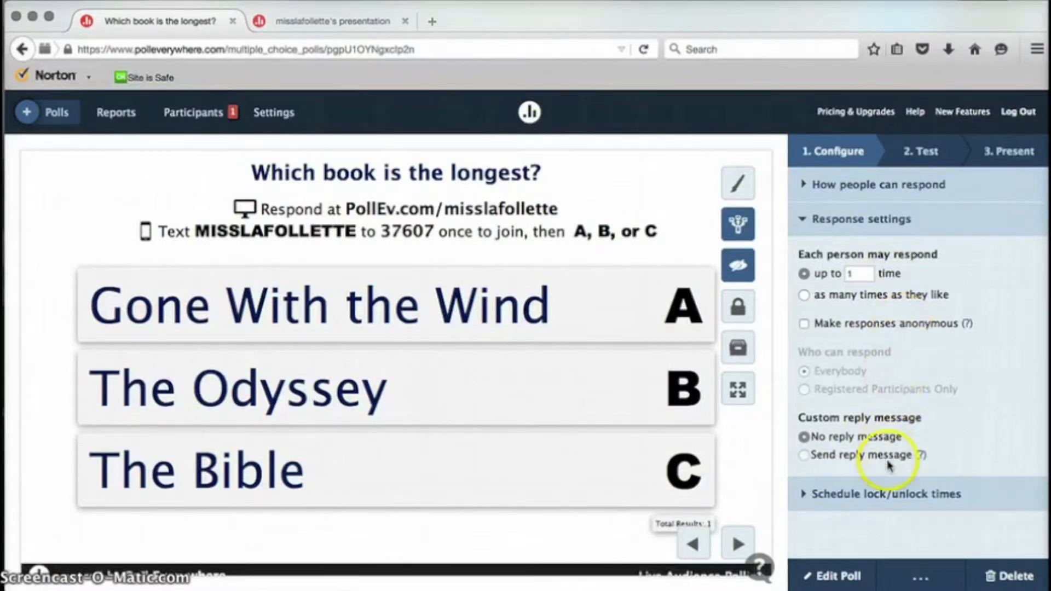
left_click(823, 501)
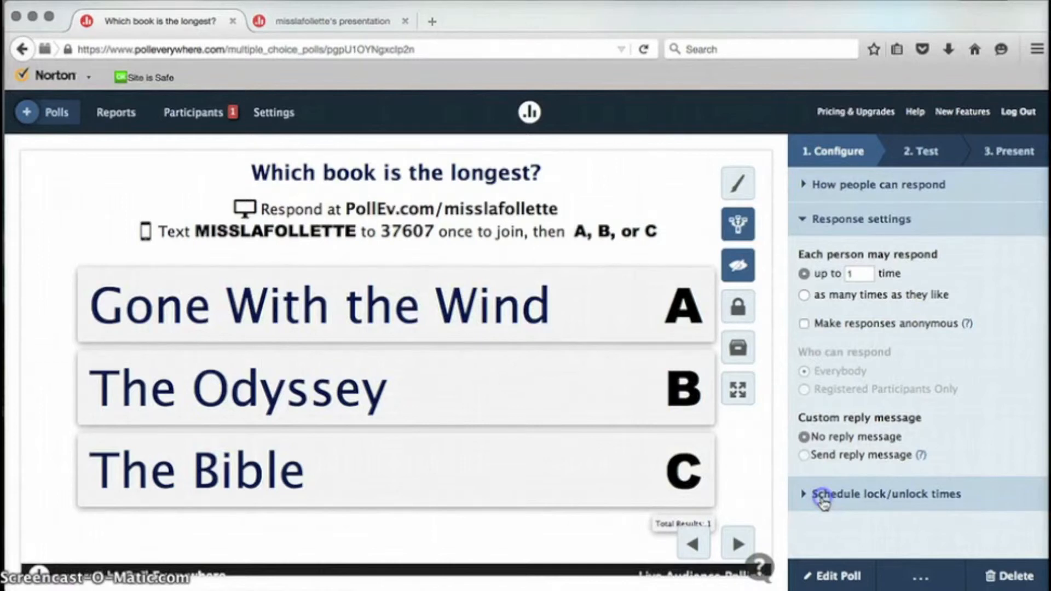
left_click(823, 501)
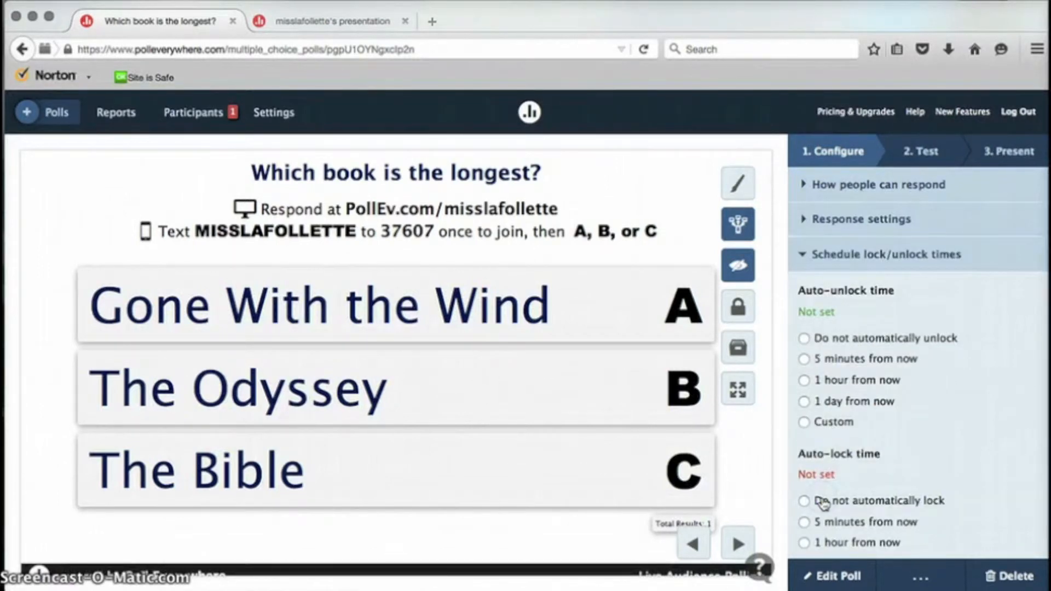
left_click(924, 143)
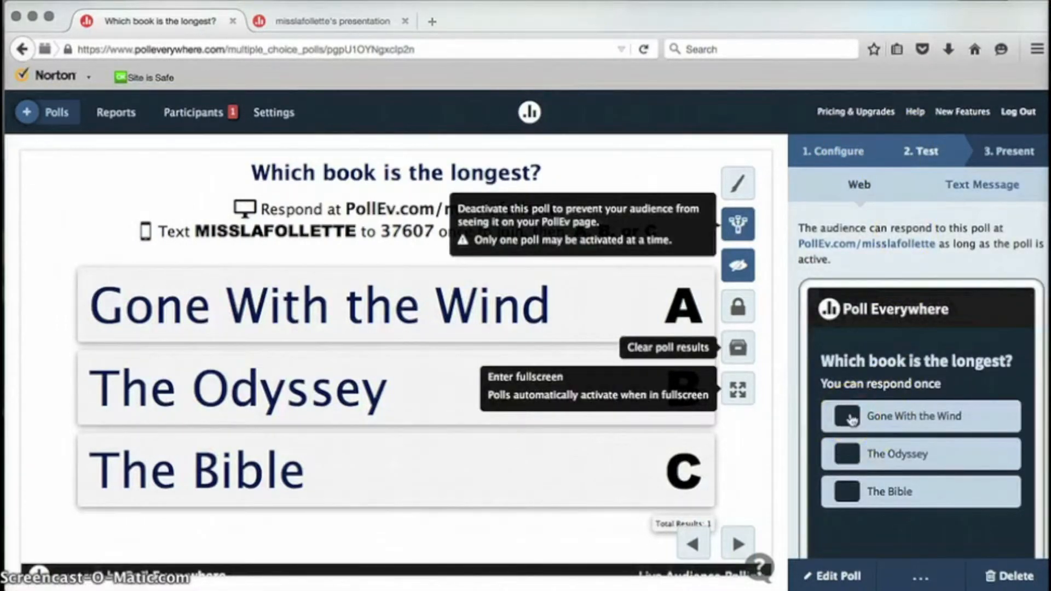
Step: Show the book poll's chart again, review the Present instructions, and open Edit Poll
left_click(739, 266)
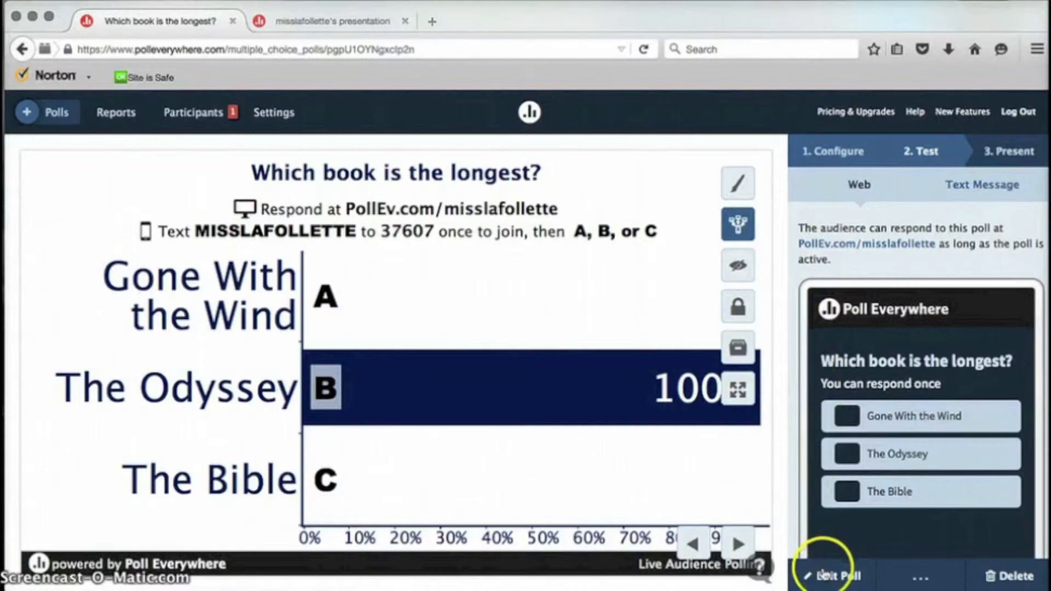
left_click(1013, 156)
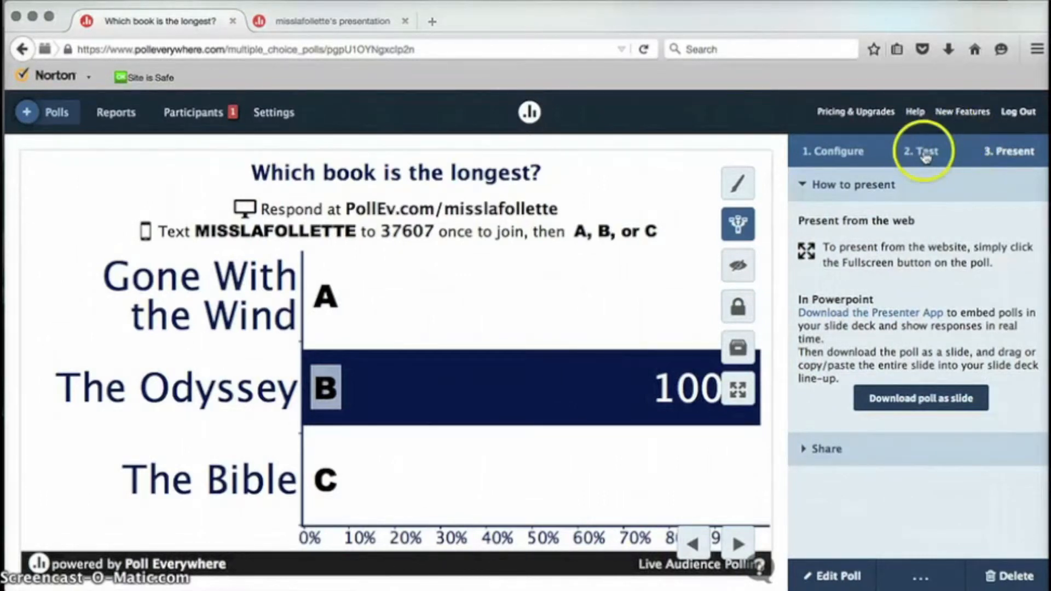
left_click(823, 153)
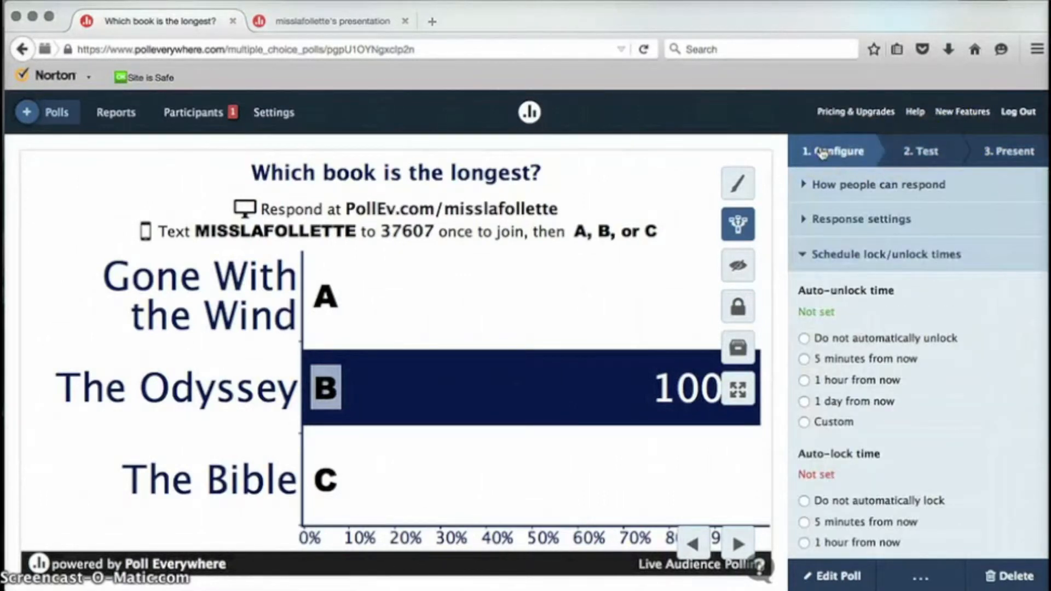
left_click(827, 583)
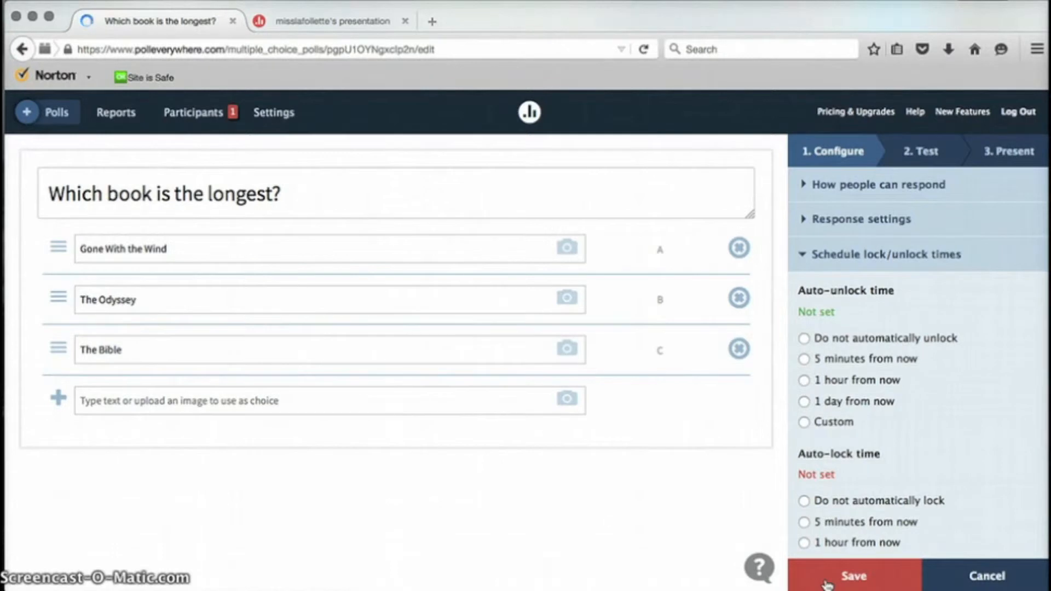
Step: Save the edited book poll and go back to the My Polls list
left_click(891, 579)
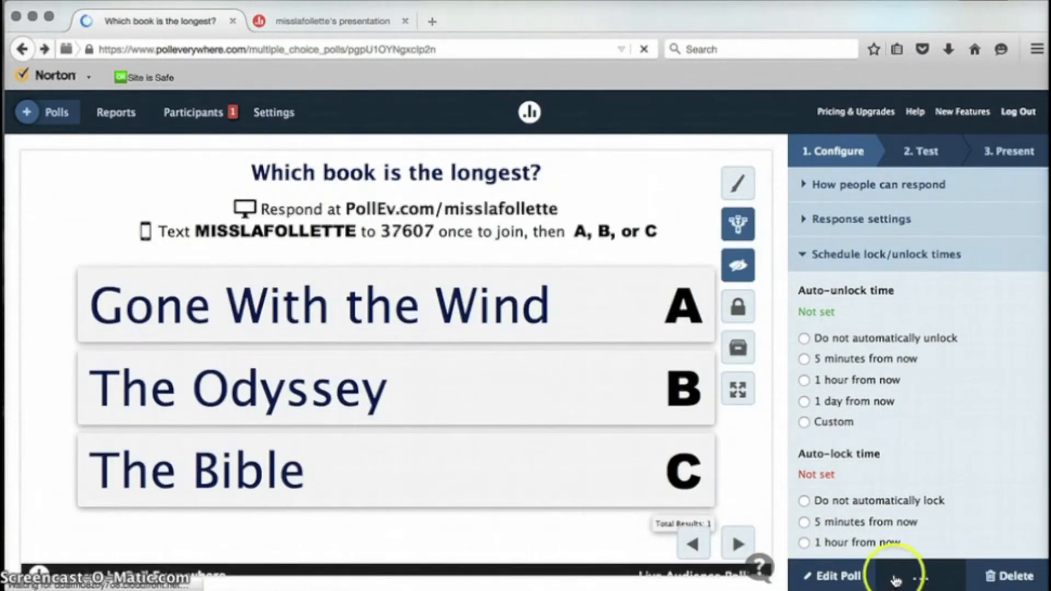
left_click(928, 576)
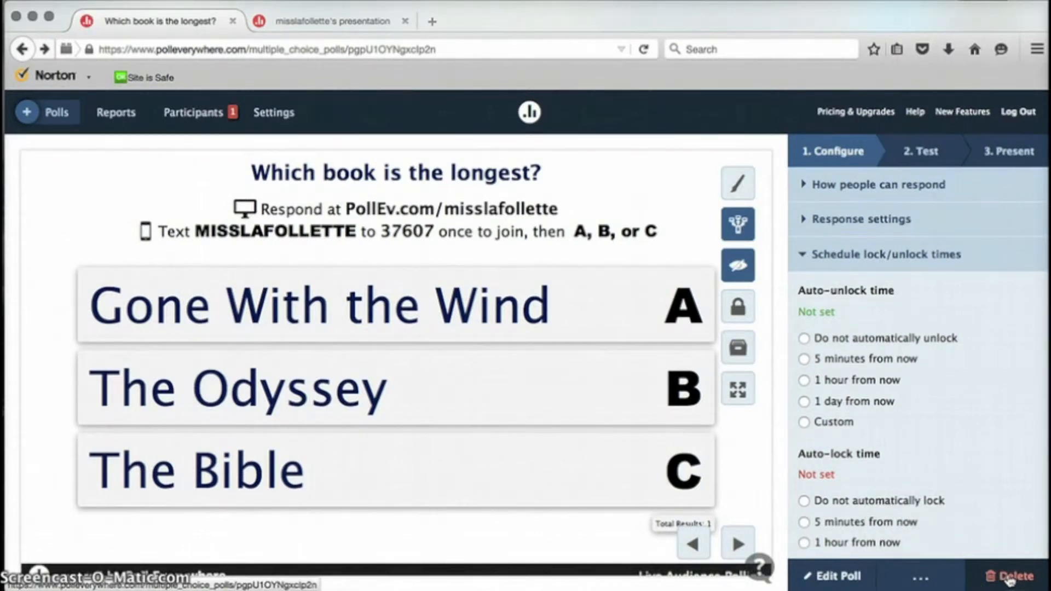
left_click(59, 112)
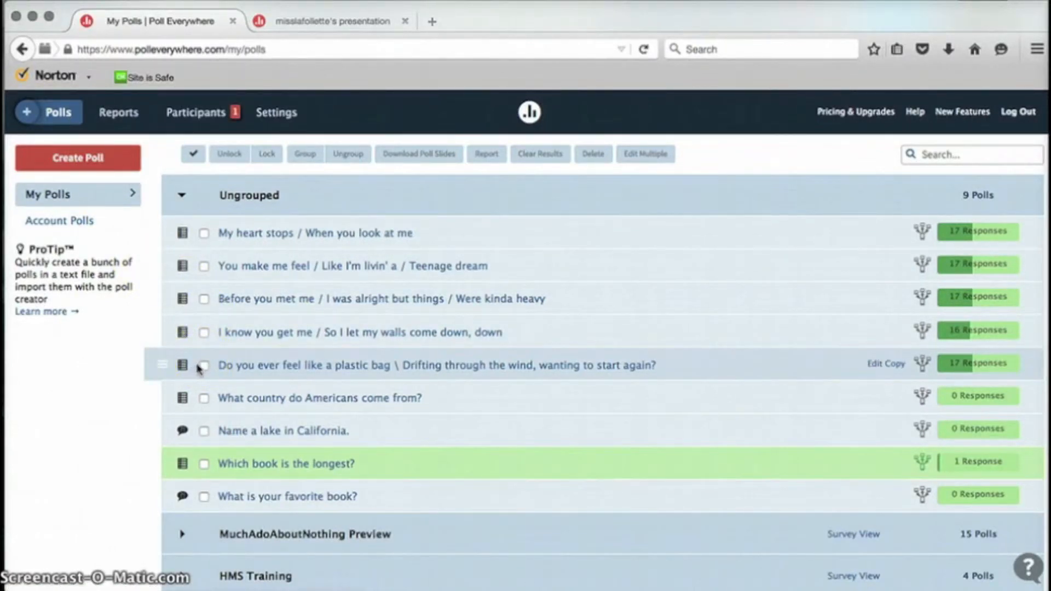
Step: Open the 'Do you ever feel like a plastic bag' poll and its Visual Settings
left_click(245, 367)
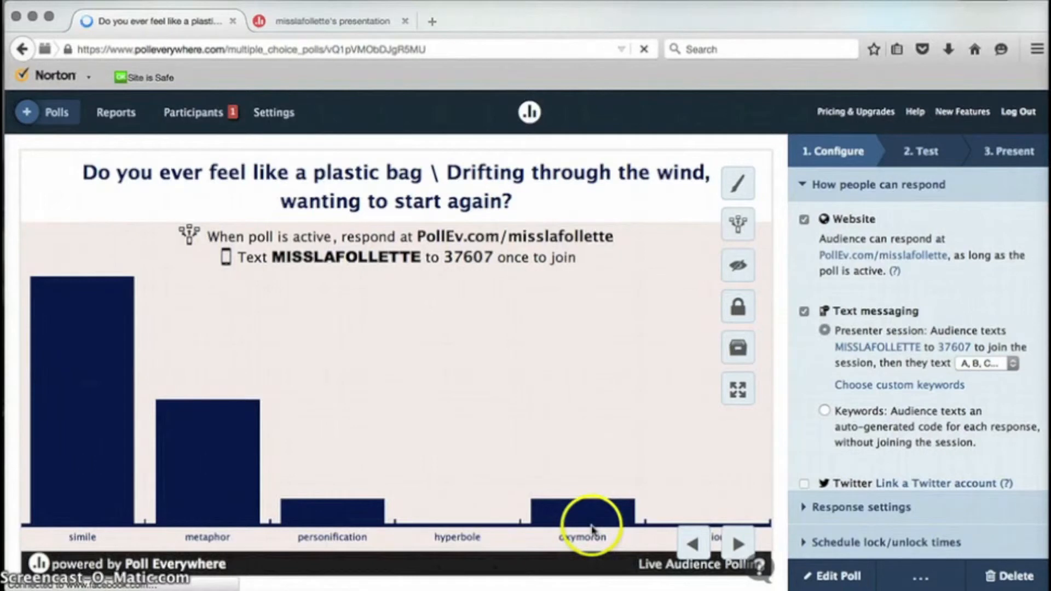
left_click(741, 186)
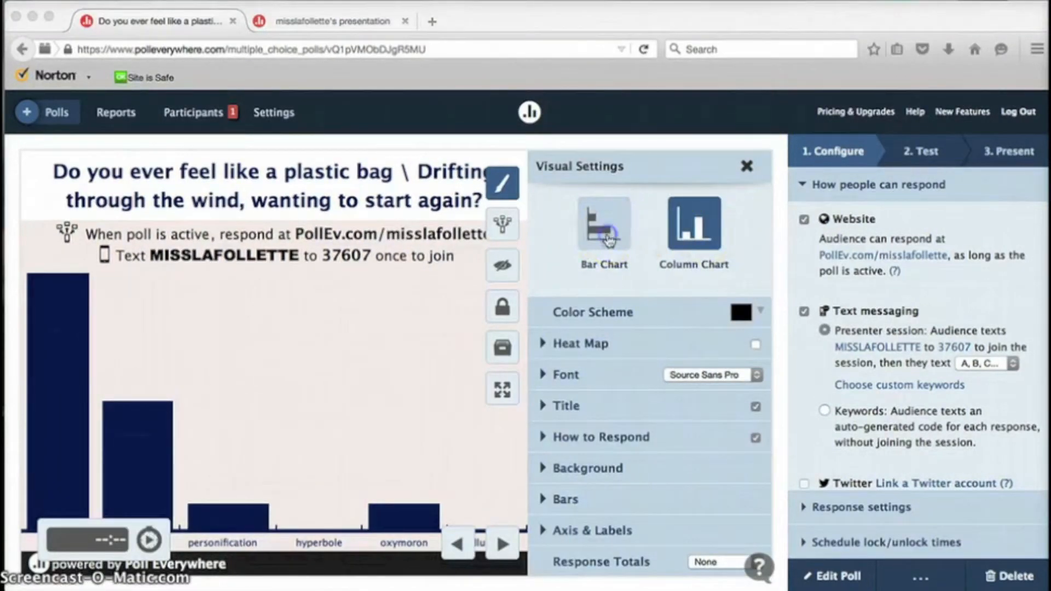
Step: Try horizontal bars and heat-map colouring, then revert to vertical columns with heat map off
left_click(609, 238)
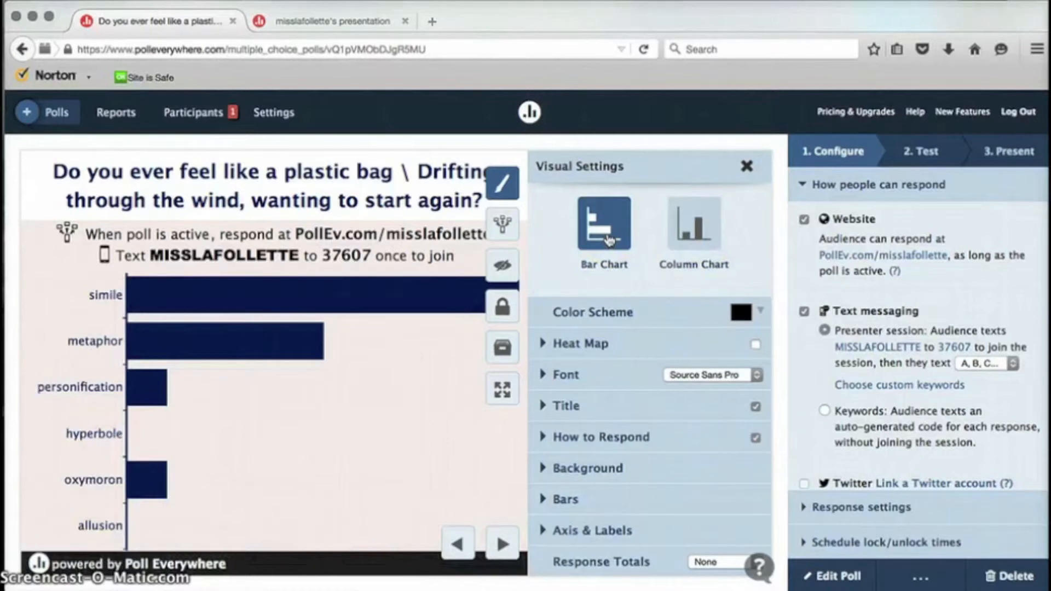
left_click(700, 242)
left_click(550, 345)
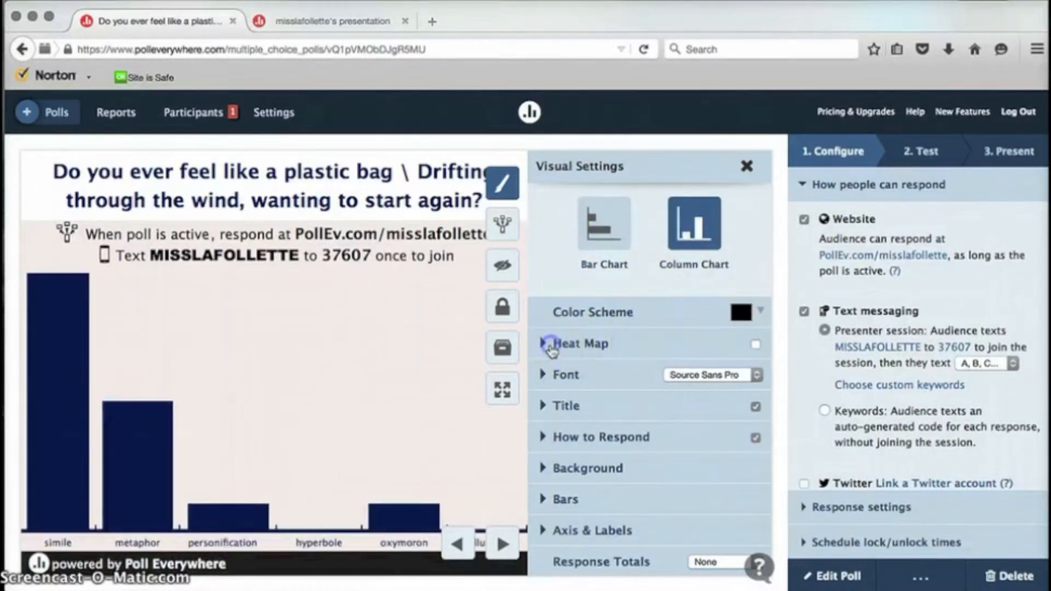
left_click(756, 345)
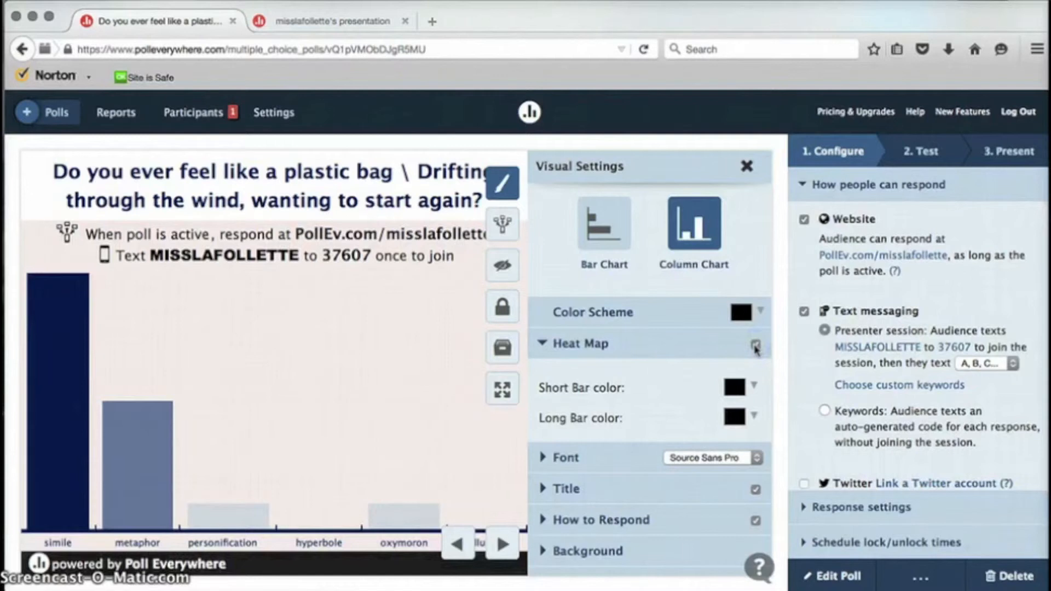
left_click(755, 345)
left_click(568, 465)
left_click(545, 343)
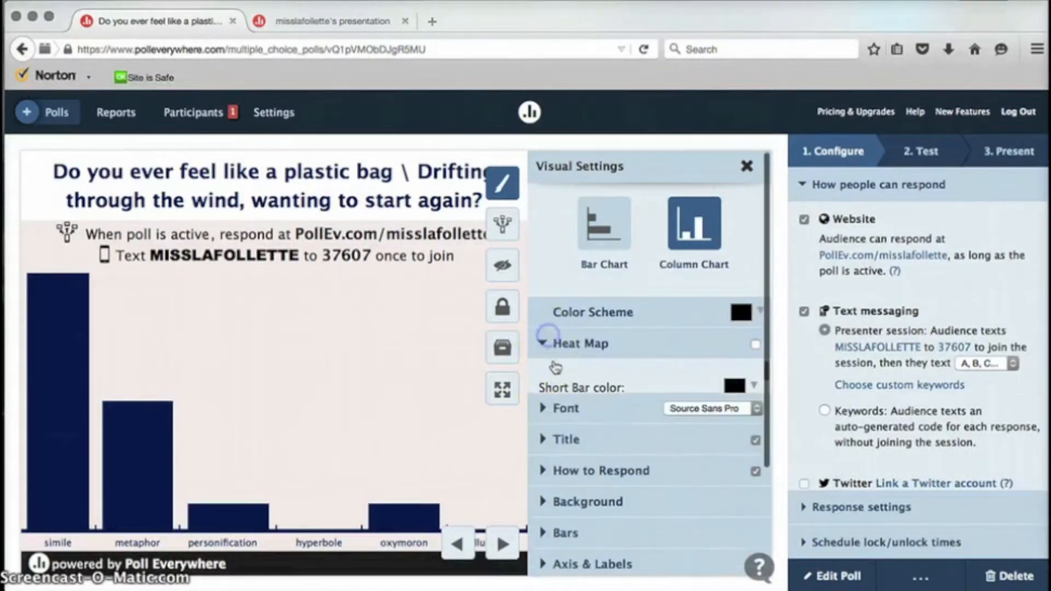
Step: Shrink the How to Respond instruction text with the Size slider and disable text-message responses
left_click(570, 377)
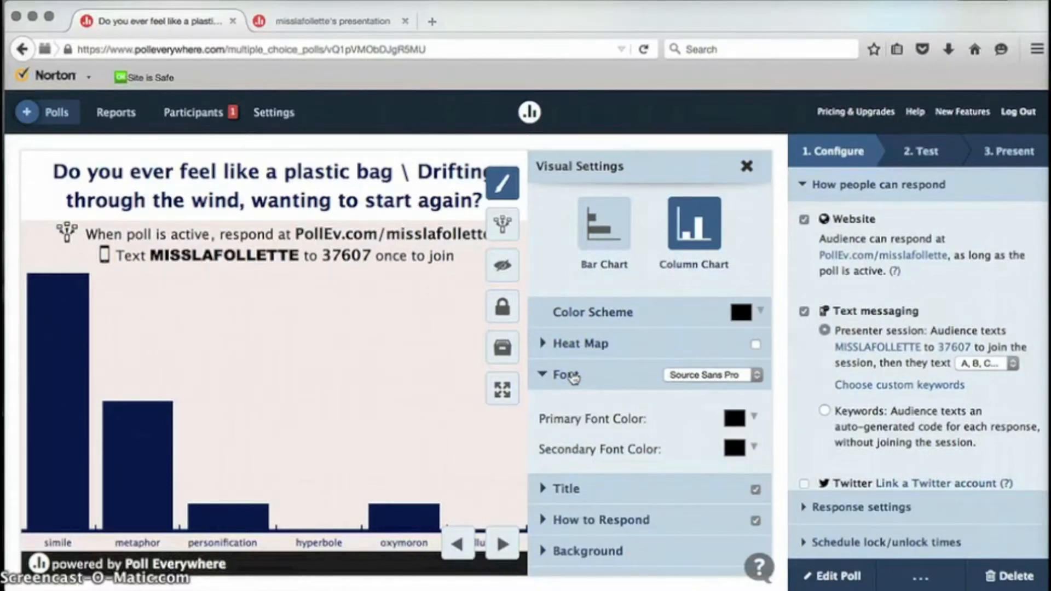
left_click(571, 376)
left_click(576, 407)
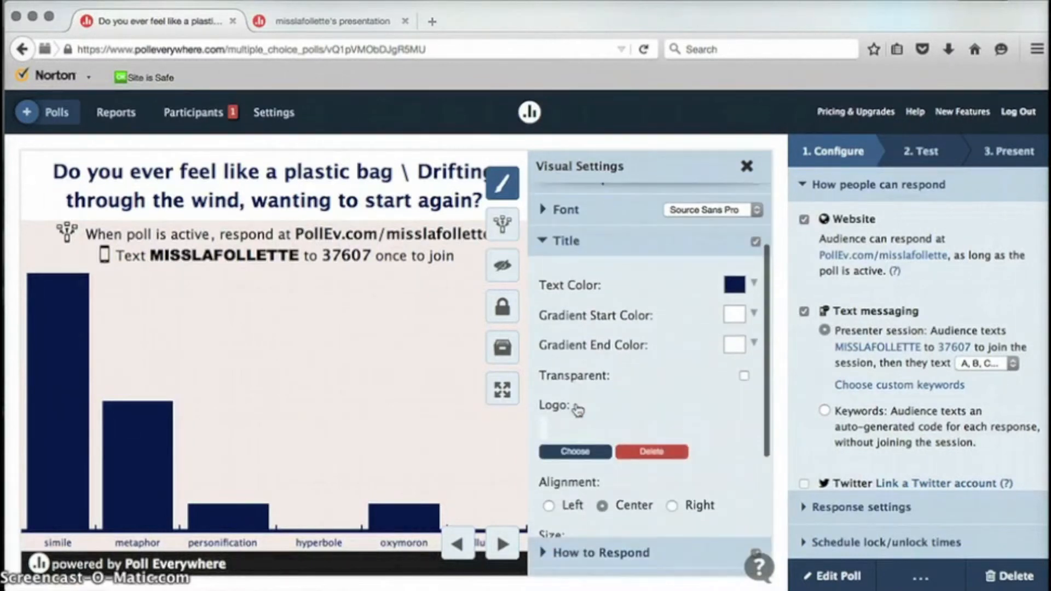
scroll(576, 409, "down", 2)
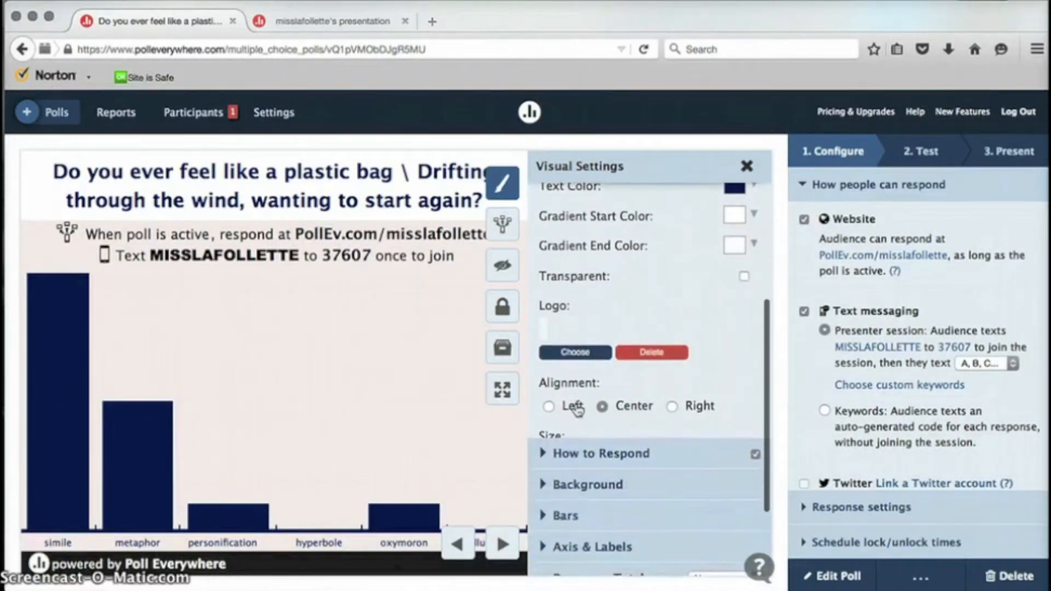
scroll(576, 409, "down", 2)
left_click(546, 377)
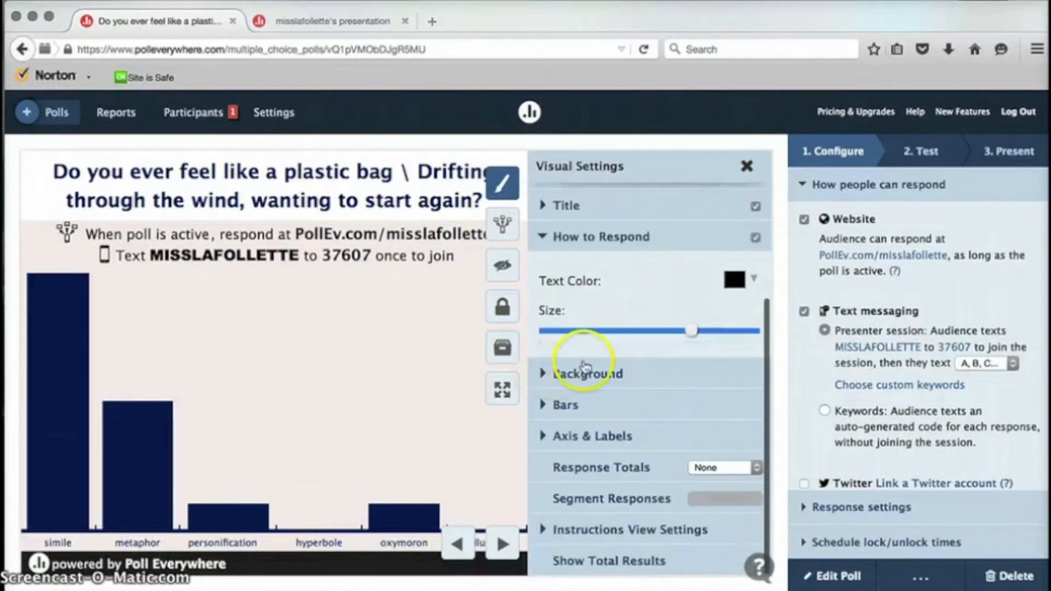
left_click_drag(693, 329, 653, 341)
left_click(805, 312)
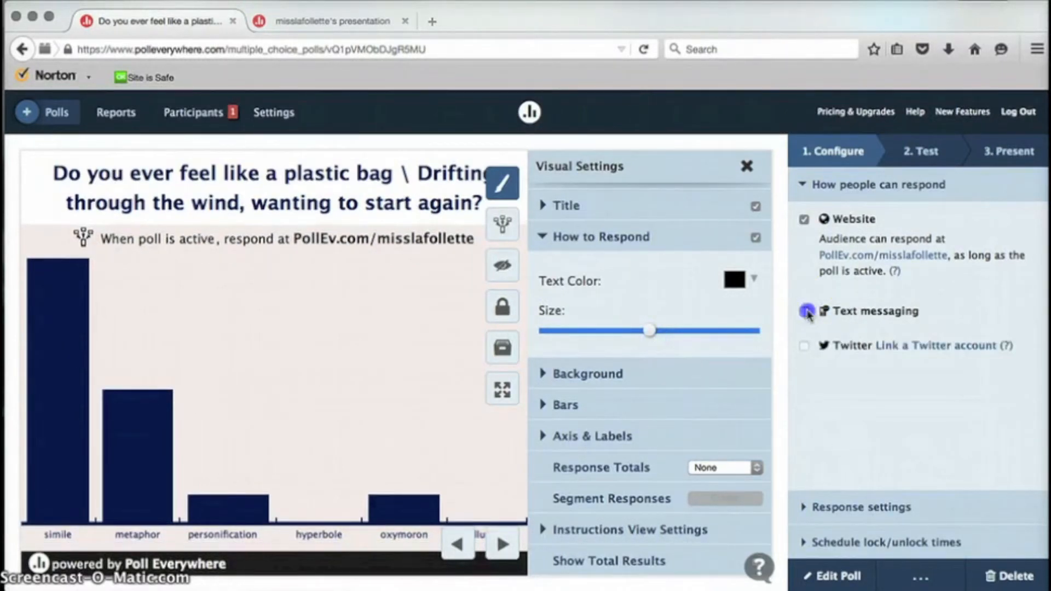
Step: Re-enable text-message responses and set the poll background to very light pink #f2e2e2
left_click(806, 311)
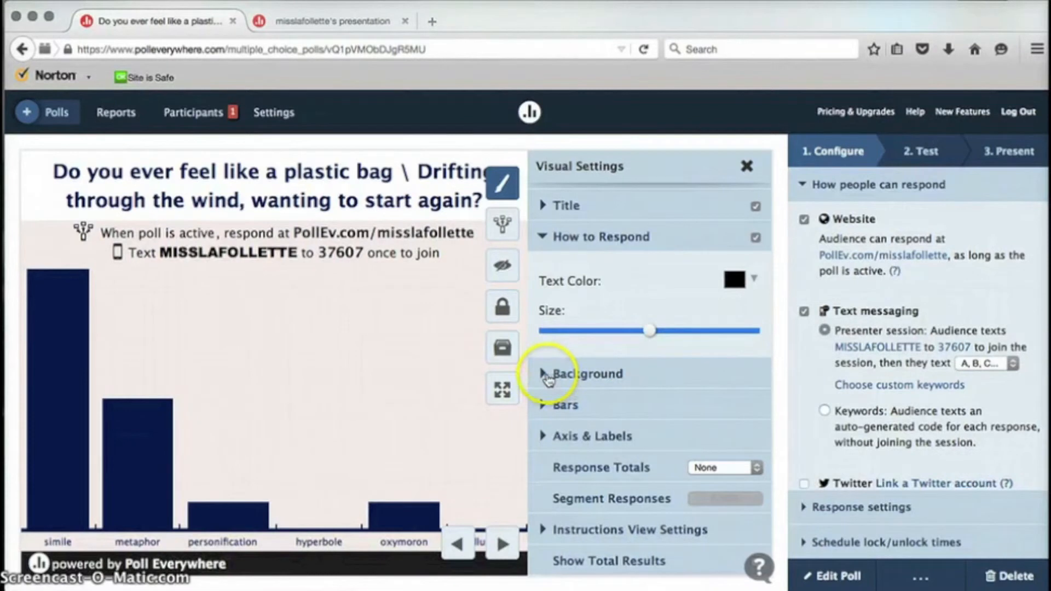
left_click(587, 377)
left_click(737, 311)
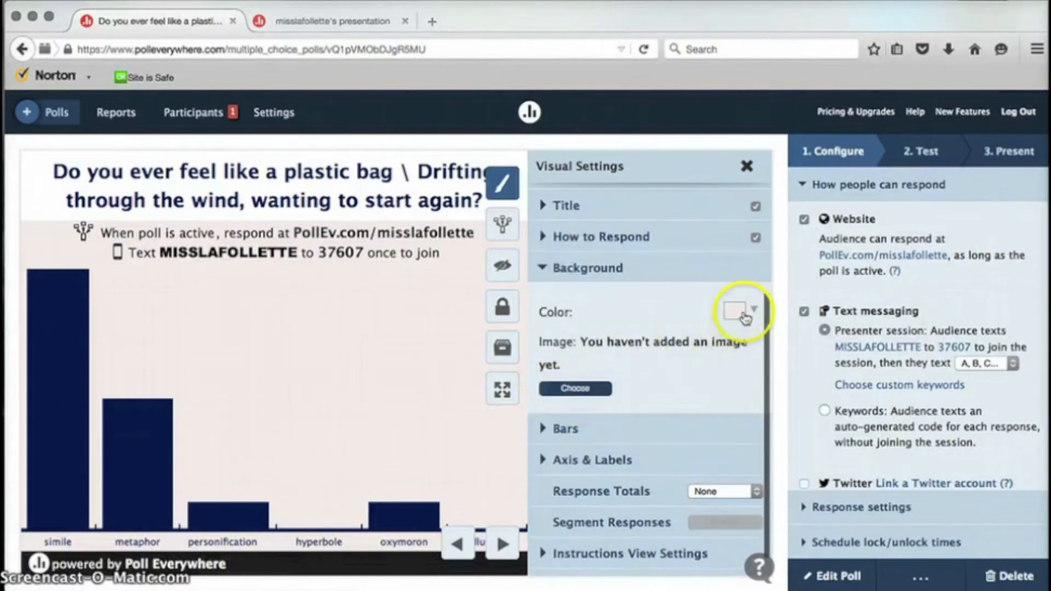
left_click(723, 341)
left_click(732, 306)
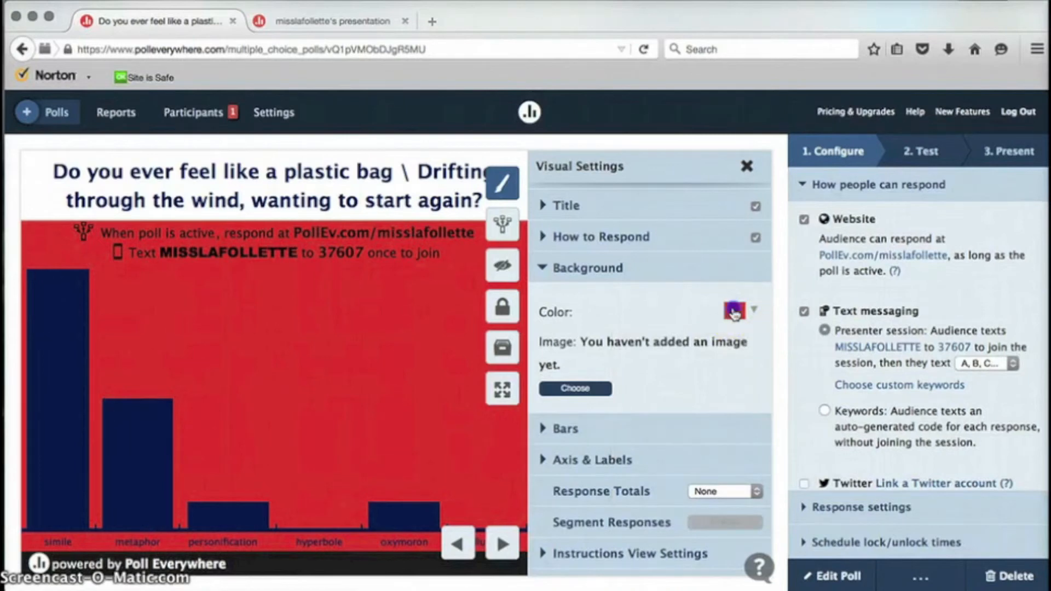
left_click(730, 310)
left_click(629, 340)
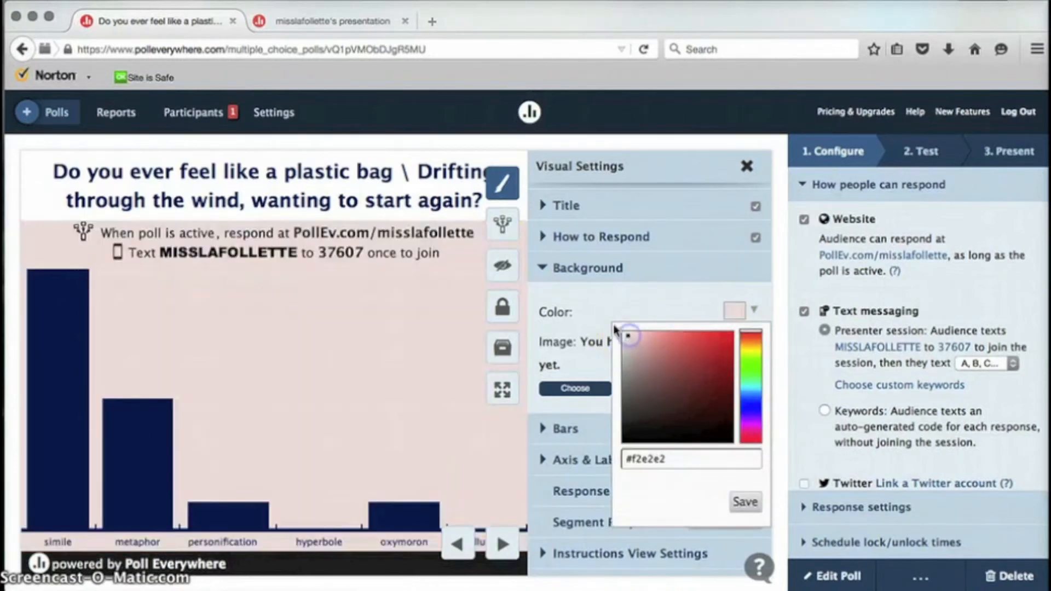
left_click(544, 268)
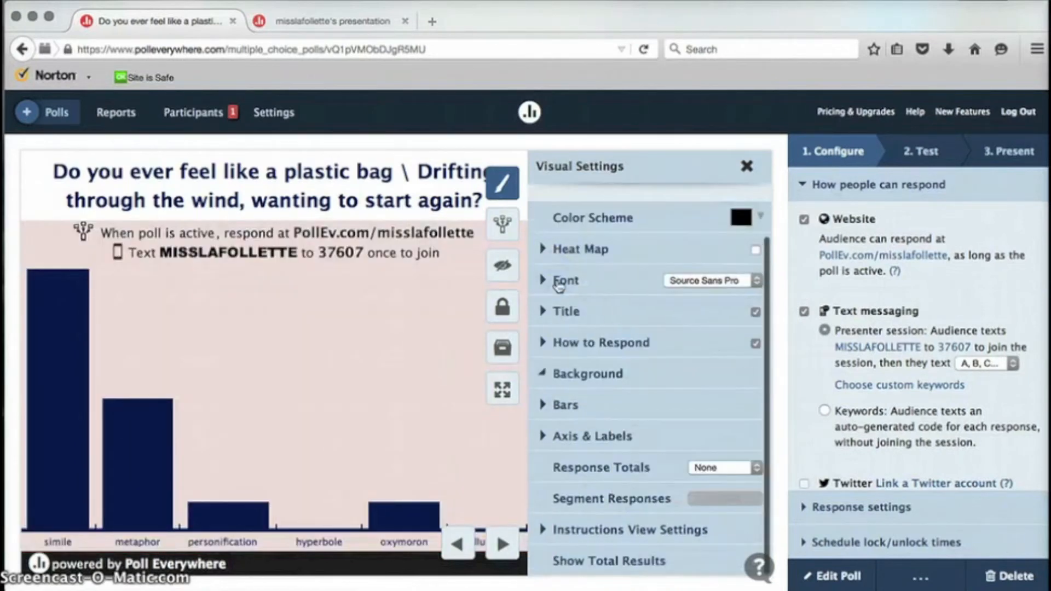
Step: Turn on Gradient Bars and Drop Shadow, leave Leaderboard off, and keep results from Current Run
left_click(603, 405)
scroll(620, 415, "down", 2)
scroll(620, 414, "down", 2)
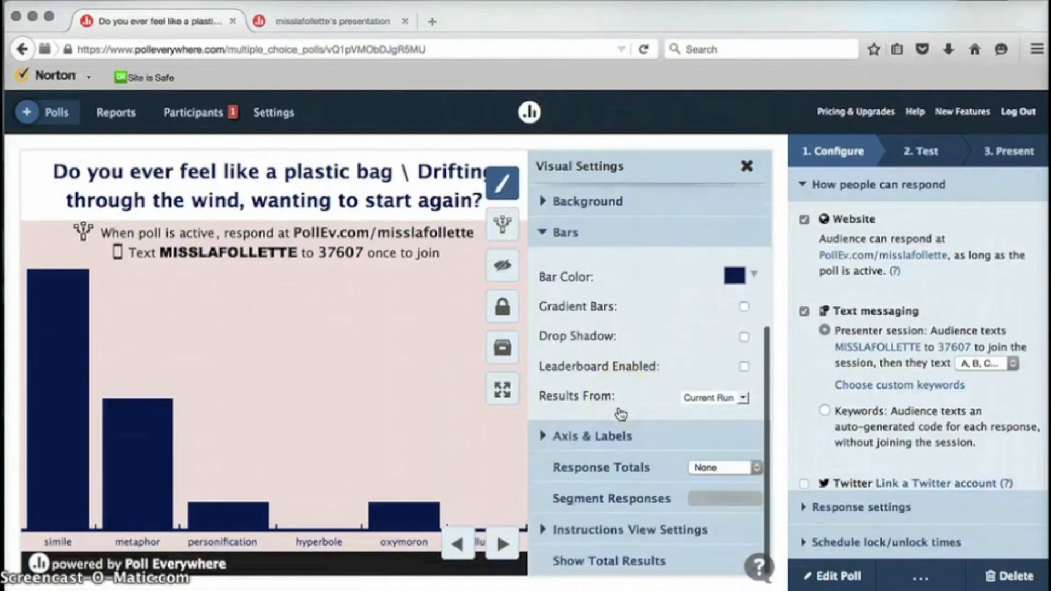
left_click(744, 307)
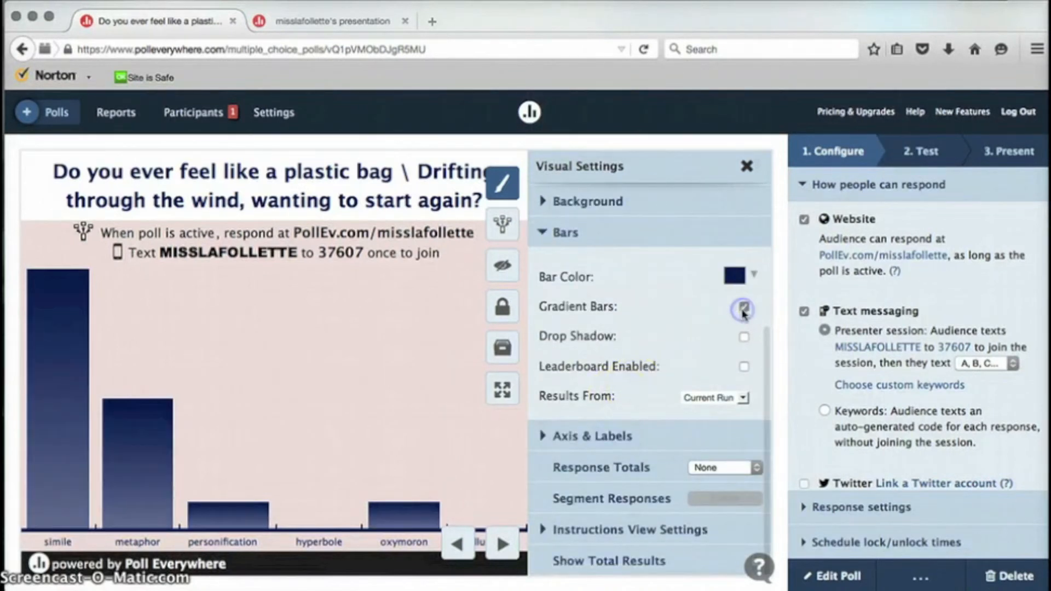
left_click(745, 337)
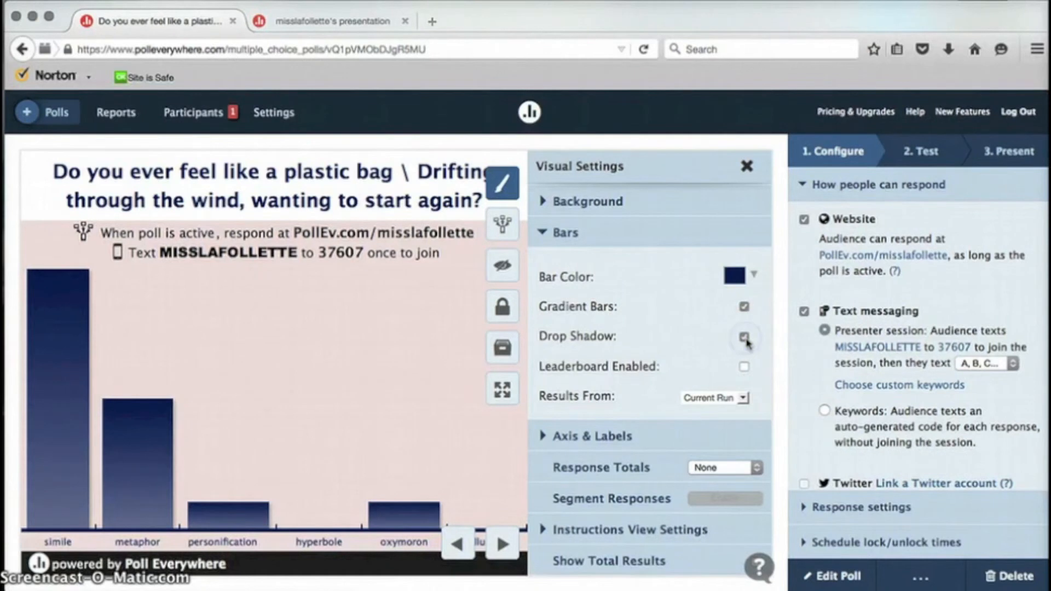
left_click(745, 367)
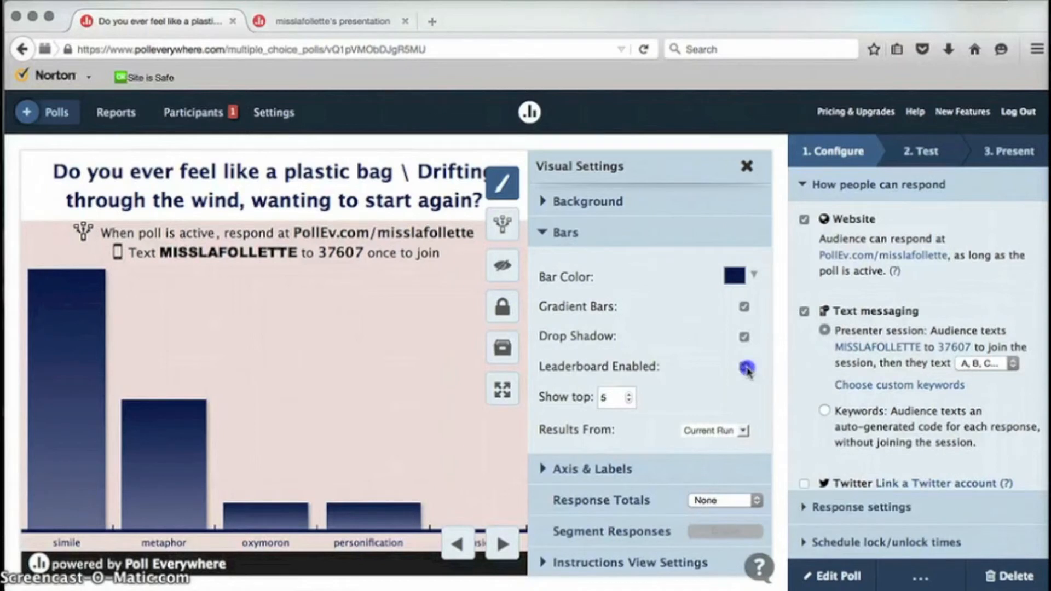
left_click(746, 368)
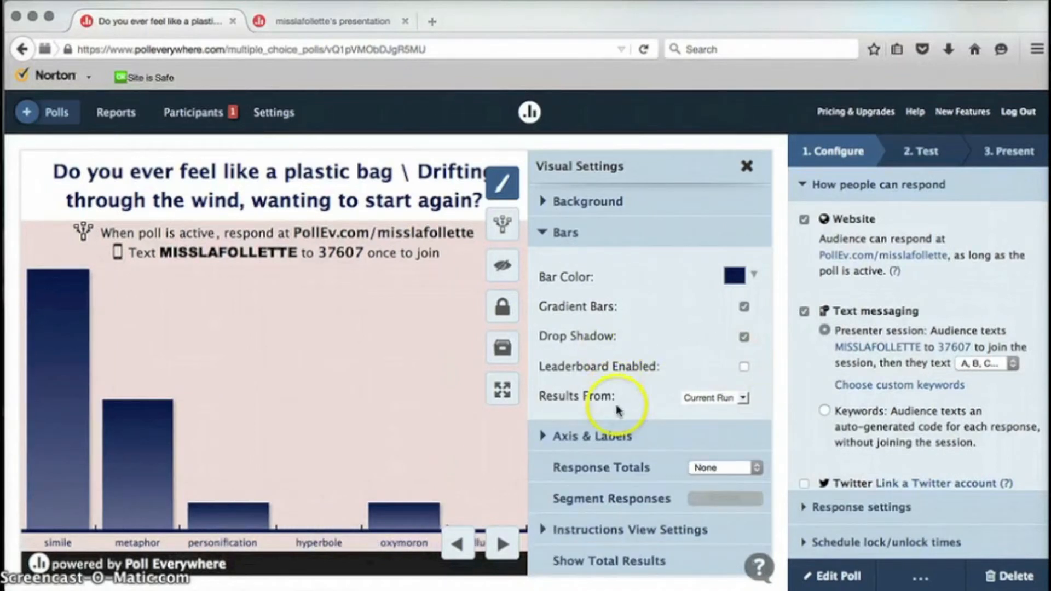
left_click(707, 398)
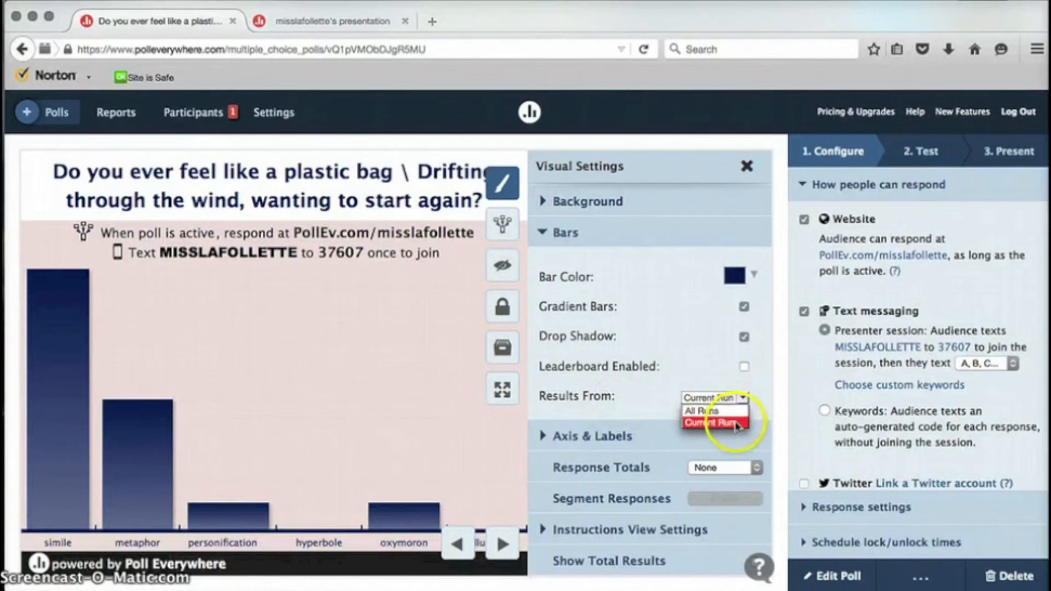
left_click(715, 369)
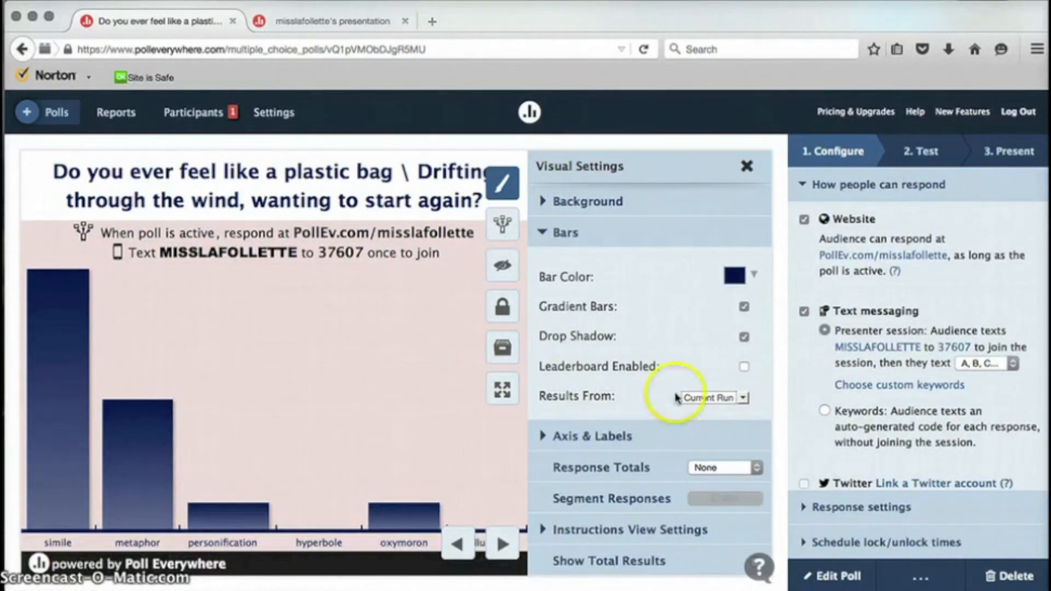
scroll(551, 232, "up", 2)
left_click(568, 435)
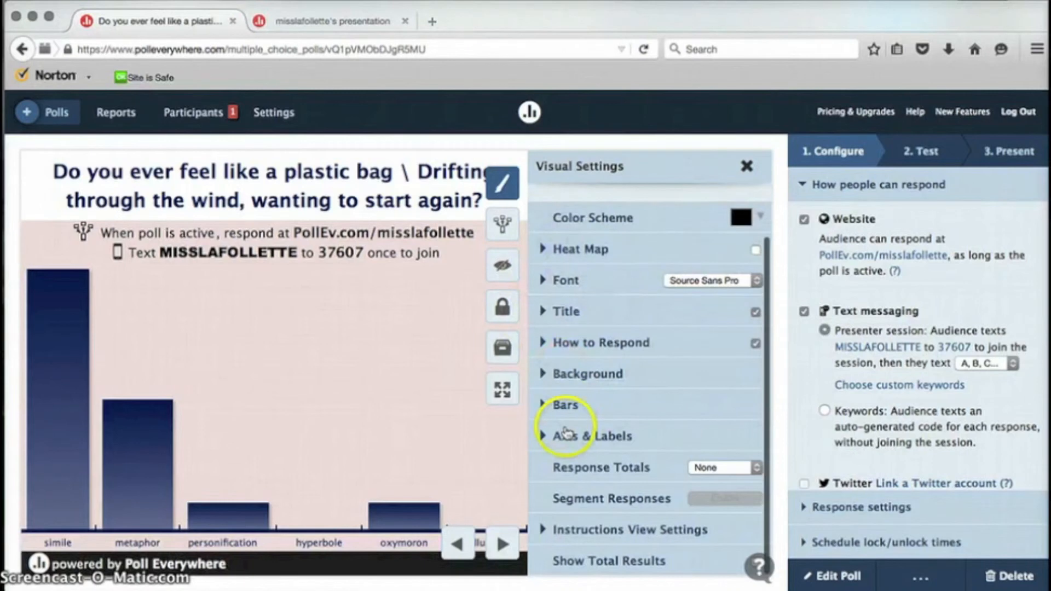
Step: Set Response Totals to Count with Auto Size Labels off, then bring up Instructions View Settings
scroll(569, 435, "down", 3)
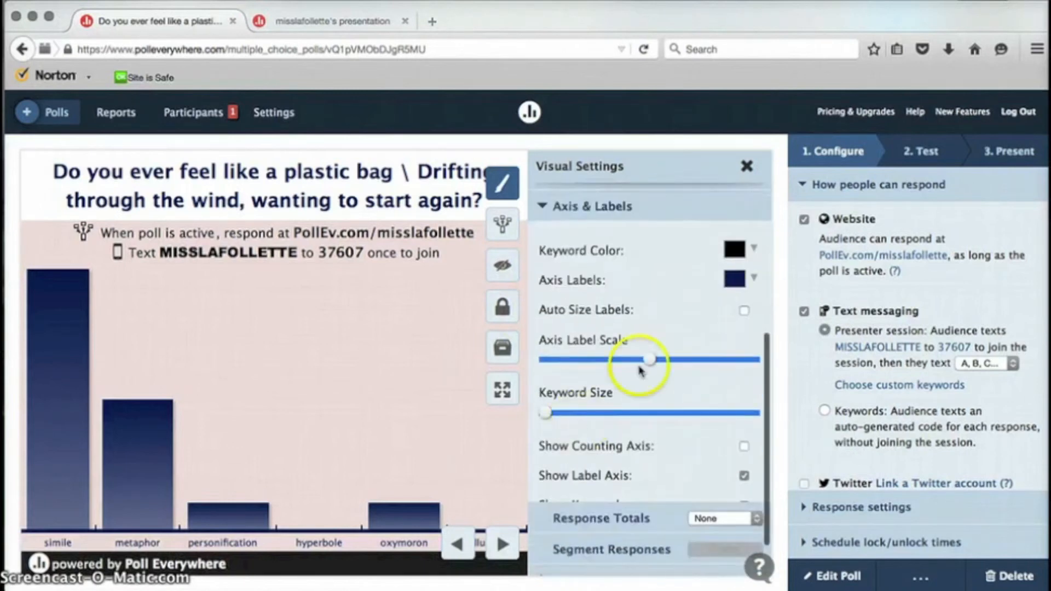
left_click(743, 313)
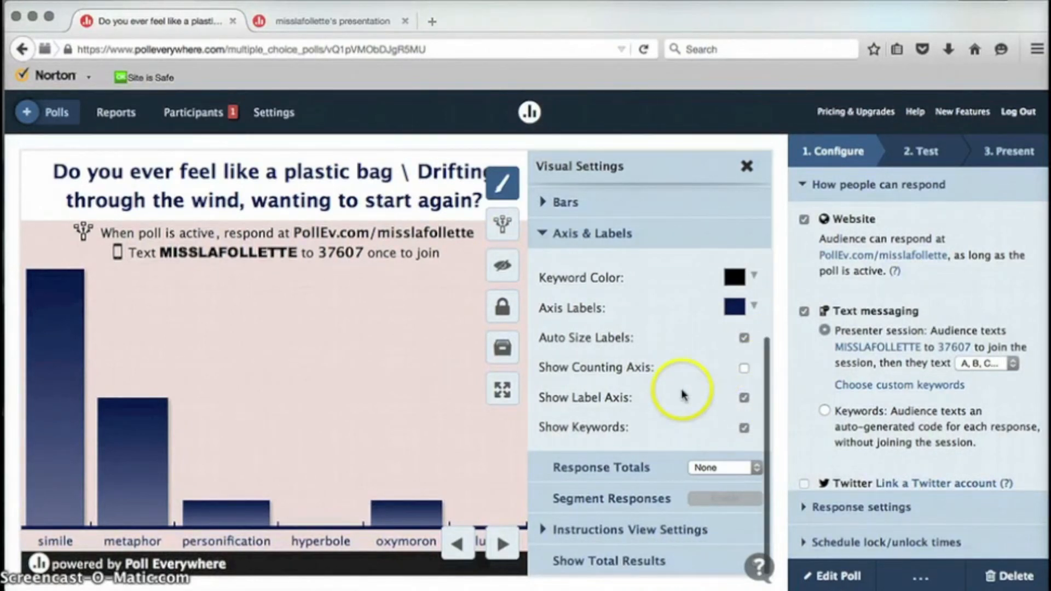
left_click(732, 469)
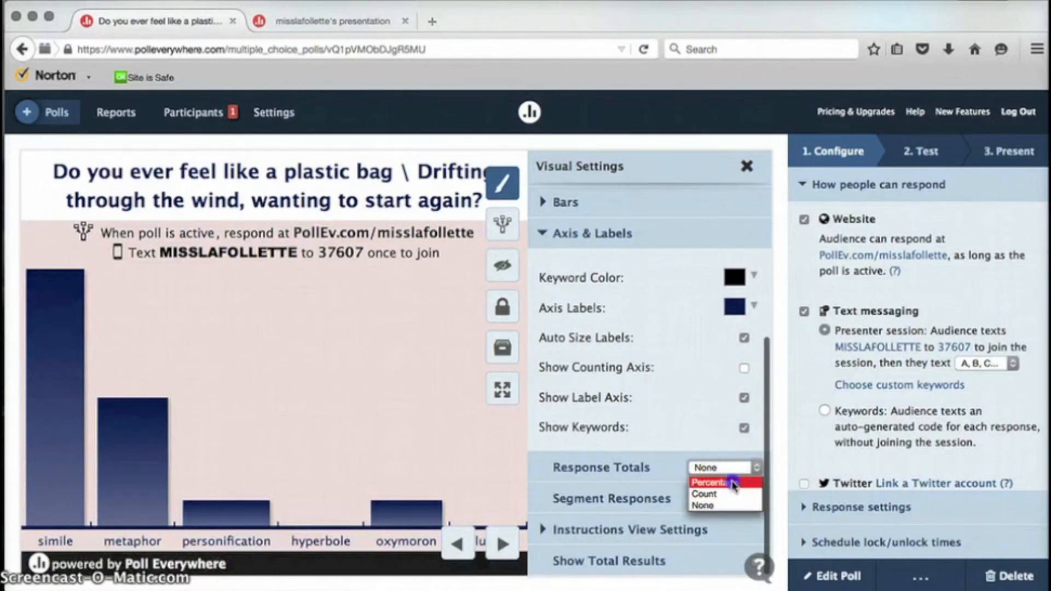
left_click(734, 482)
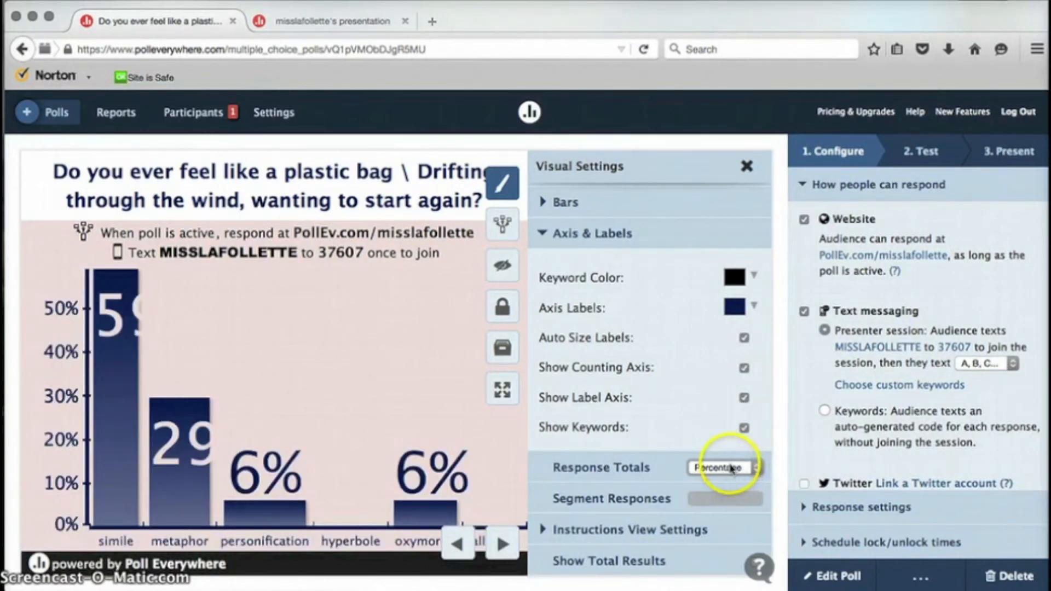
left_click(731, 468)
left_click(736, 494)
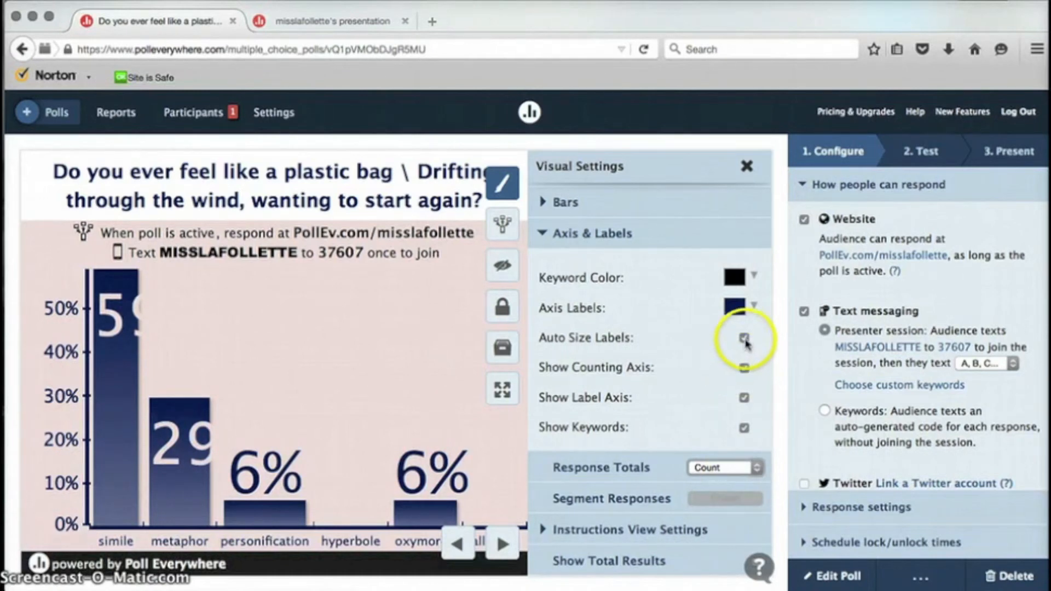
left_click(744, 338)
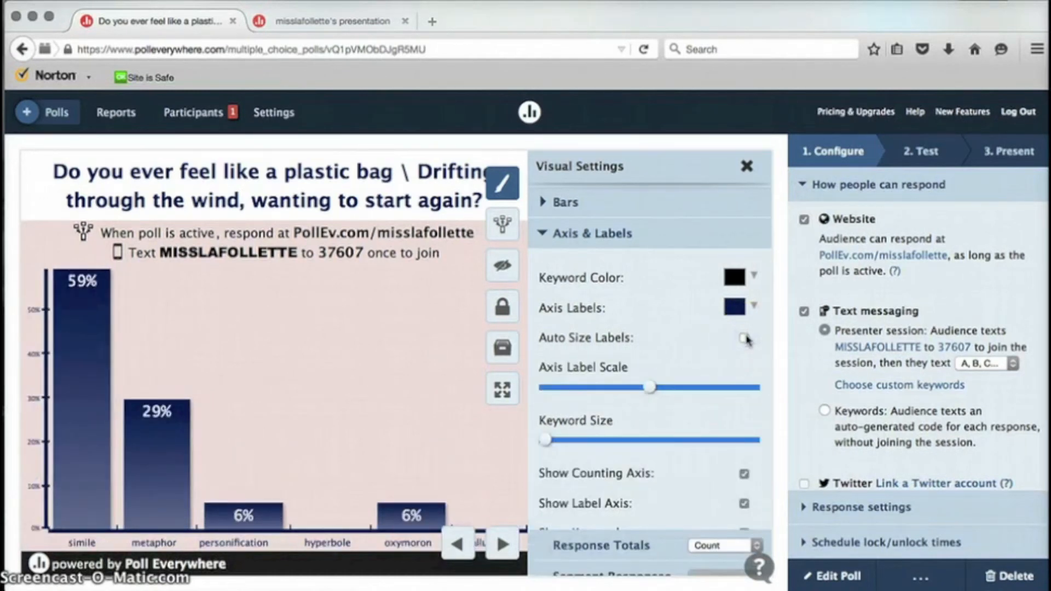
scroll(669, 436, "down", 1)
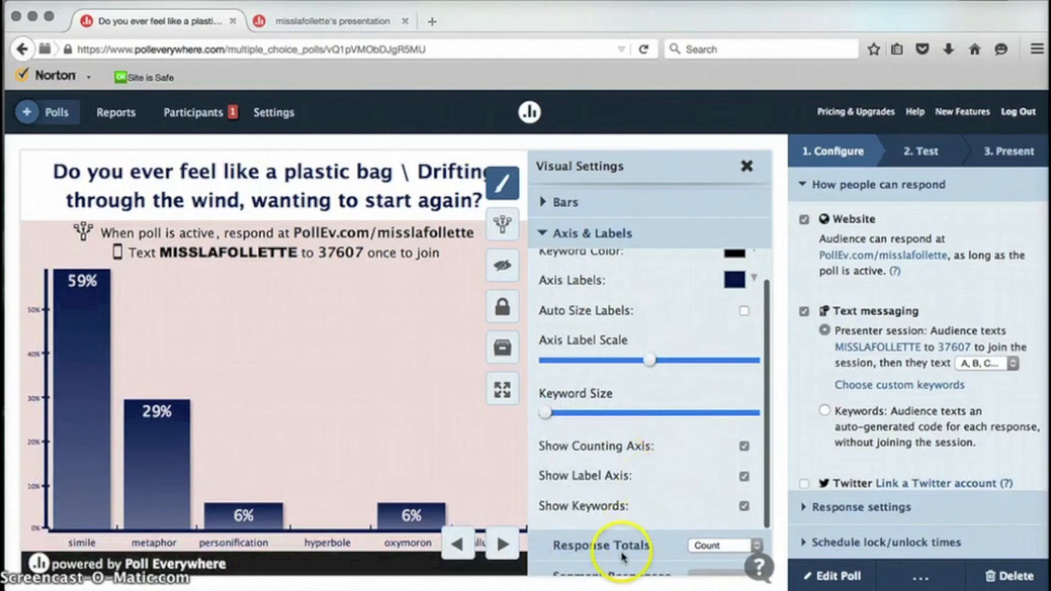
scroll(664, 500, "down", 3)
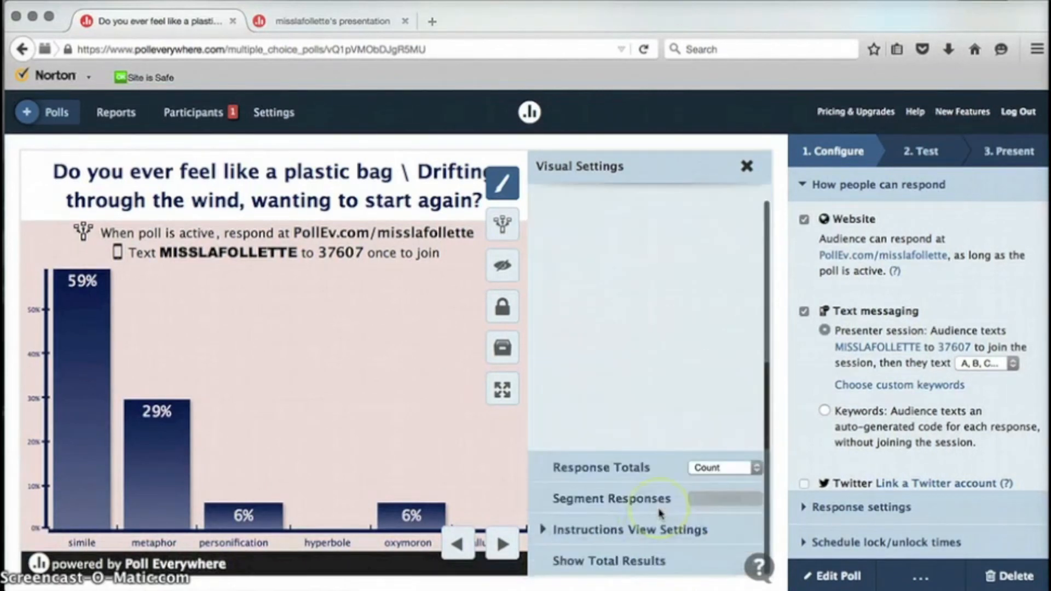
left_click(633, 533)
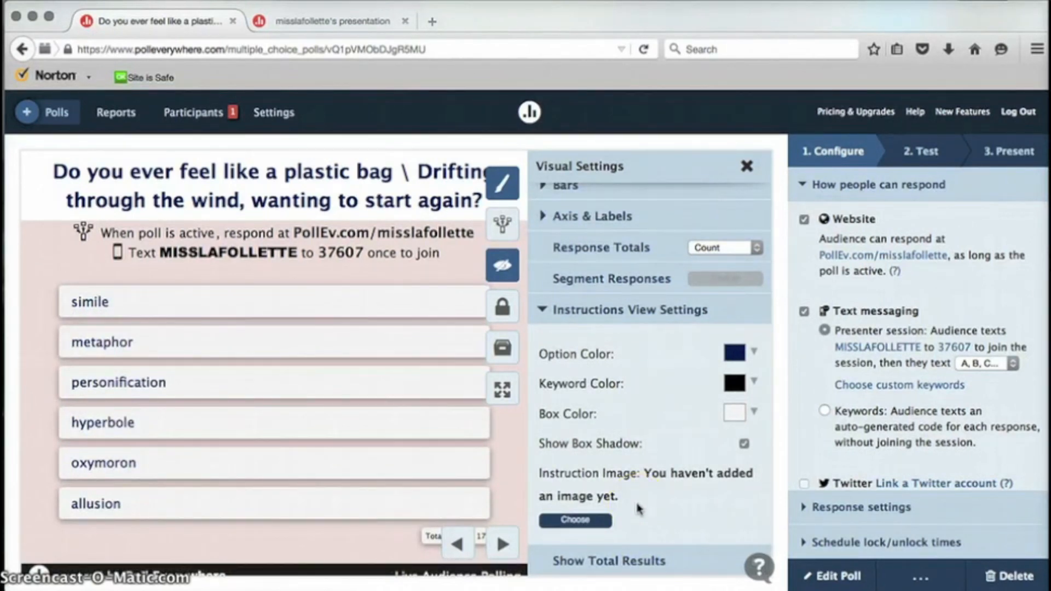
Step: Close Visual Settings, switch the poll back to its chart, and return to My Polls
scroll(638, 509, "up", 10)
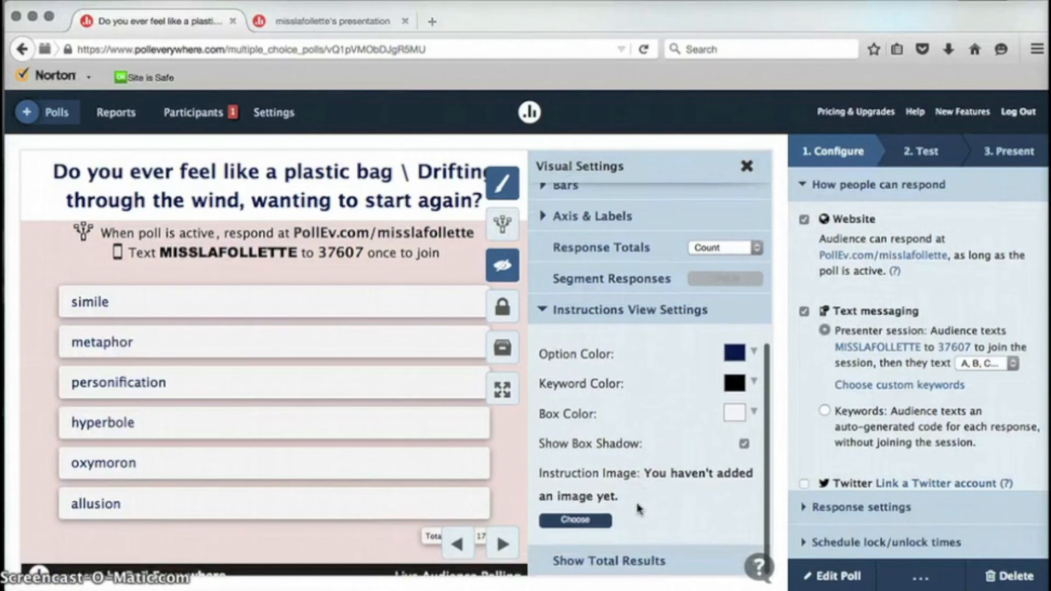
left_click(747, 165)
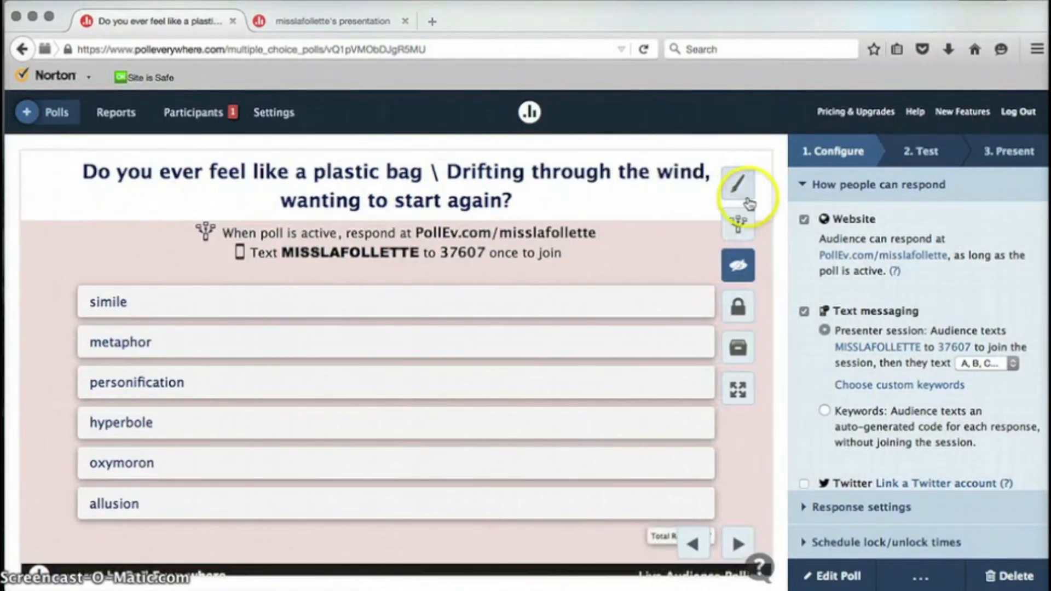
left_click(742, 268)
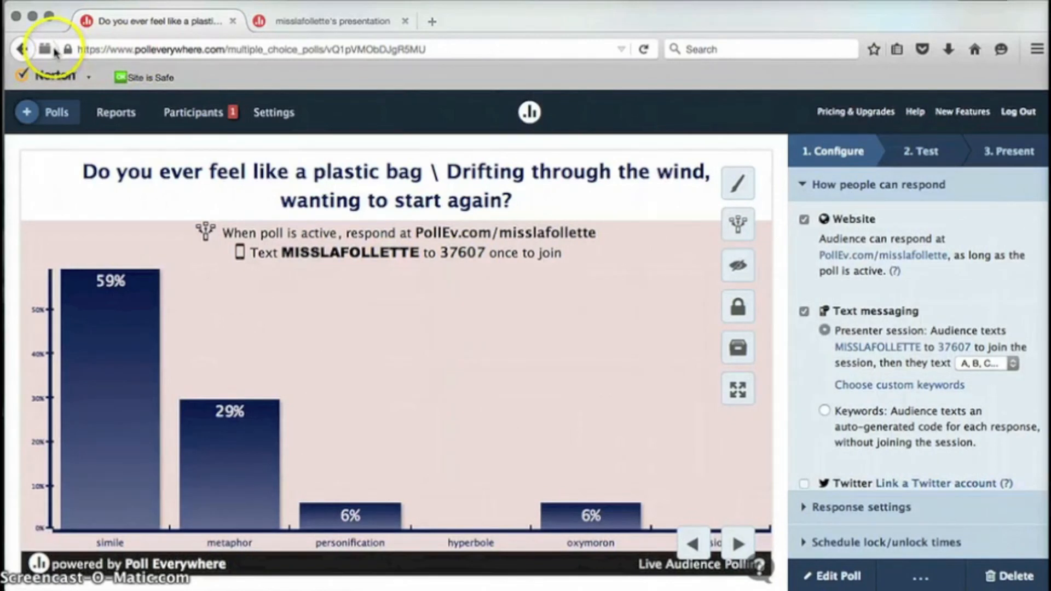
left_click(55, 115)
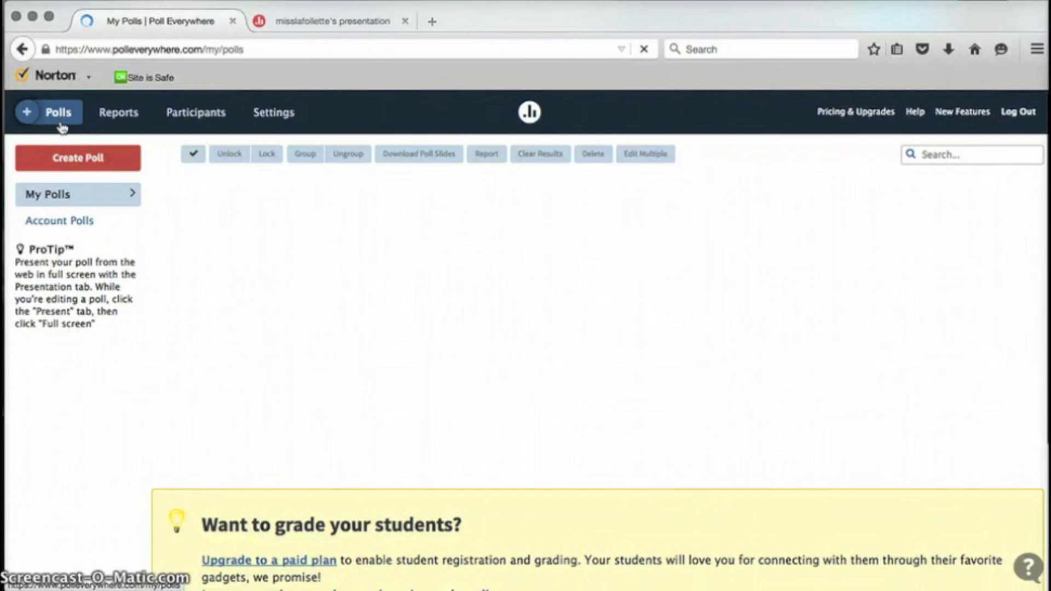